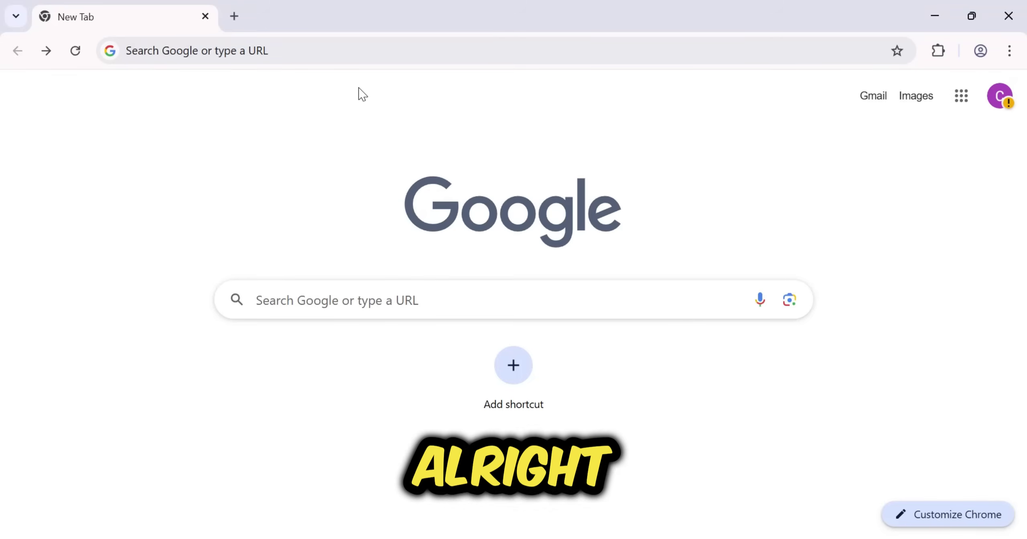
Paste the pplx.ai referral link into Chrome and load the Comet invite page
{"action": "left_click", "coordinate": [239, 43]}
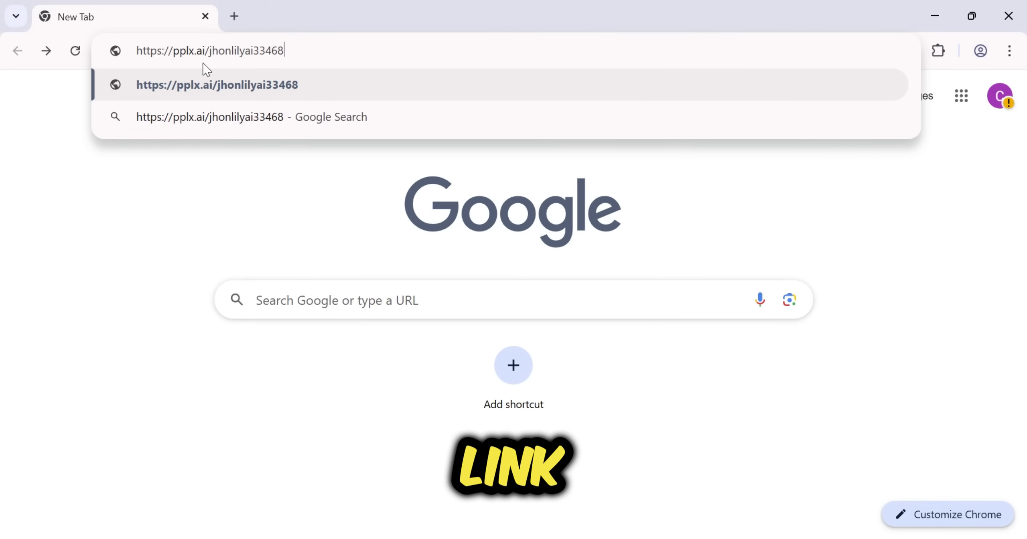
{"action": "left_click", "coordinate": [272, 217]}
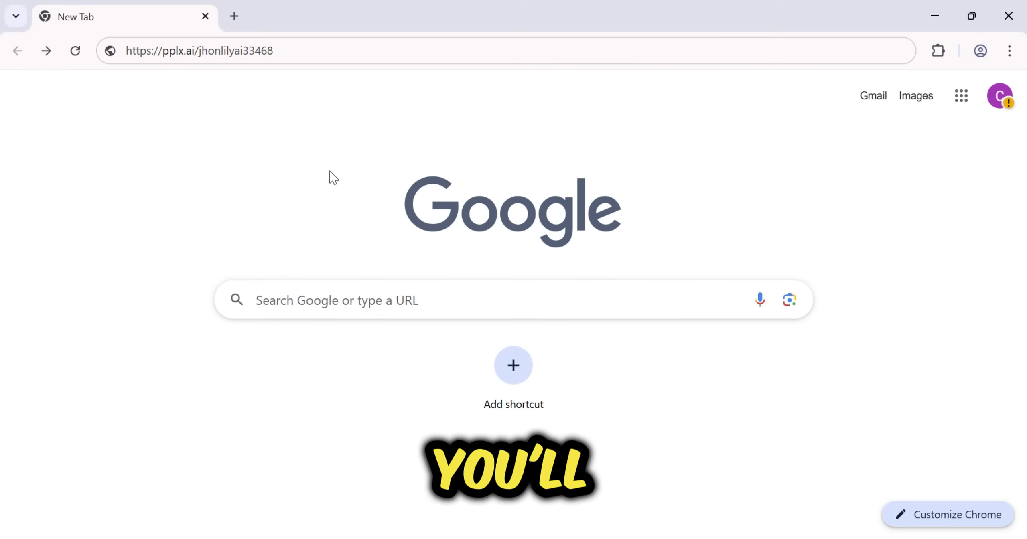
{"action": "left_click", "coordinate": [308, 60]}
{"action": "key", "text": "Return"}
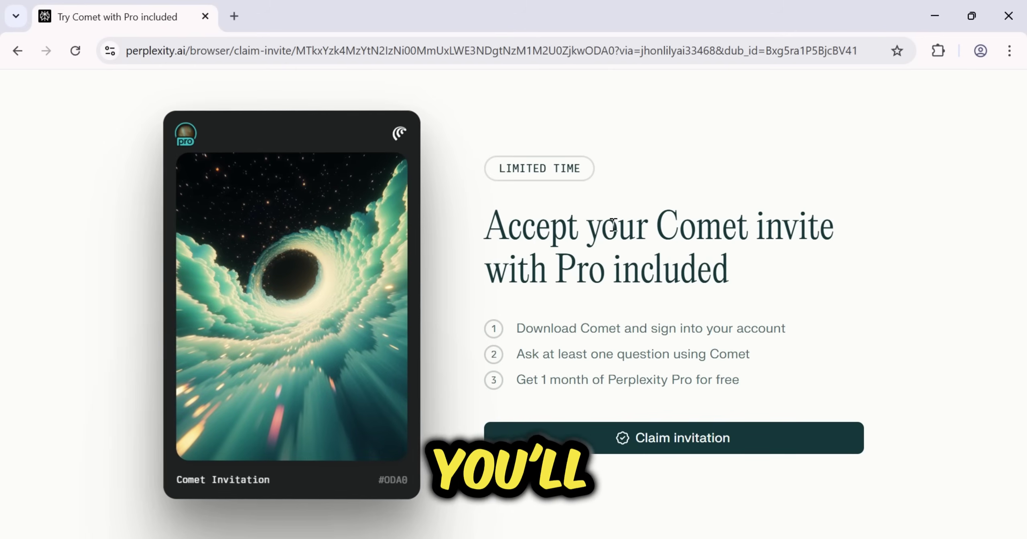
Claim the Comet invitation and submit the account e-mail to get a sign-in code
{"action": "left_click", "coordinate": [702, 442]}
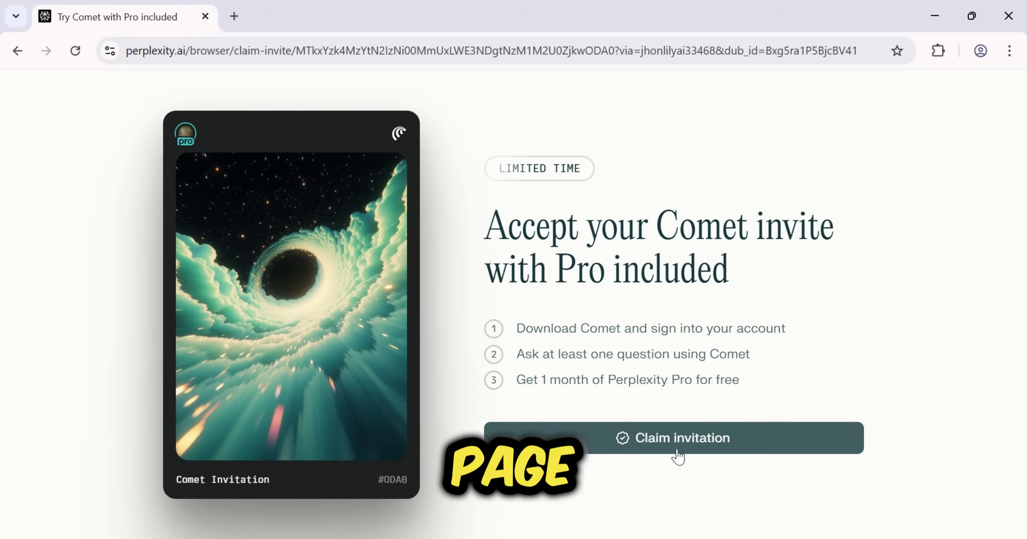
{"action": "left_click", "coordinate": [966, 105]}
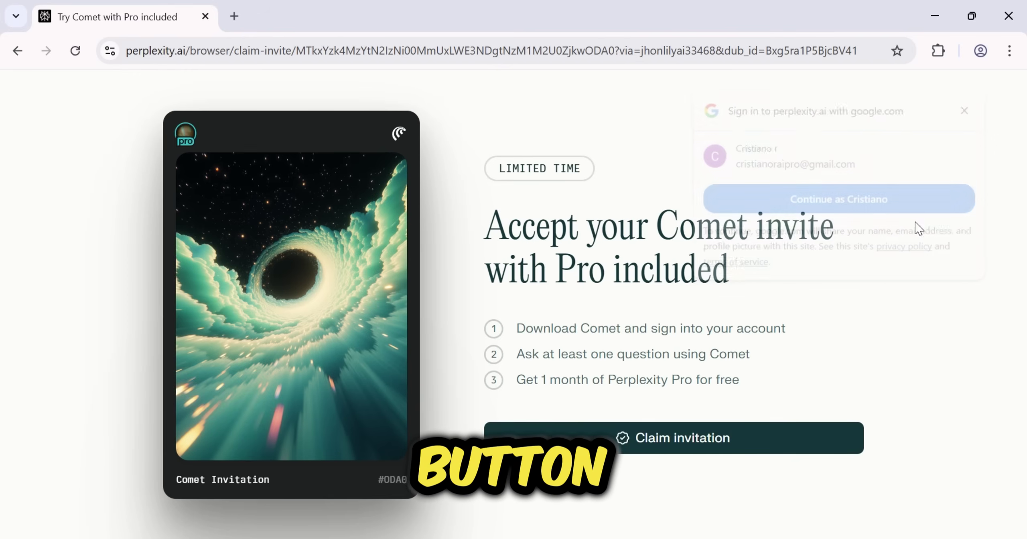
{"action": "left_click", "coordinate": [680, 443]}
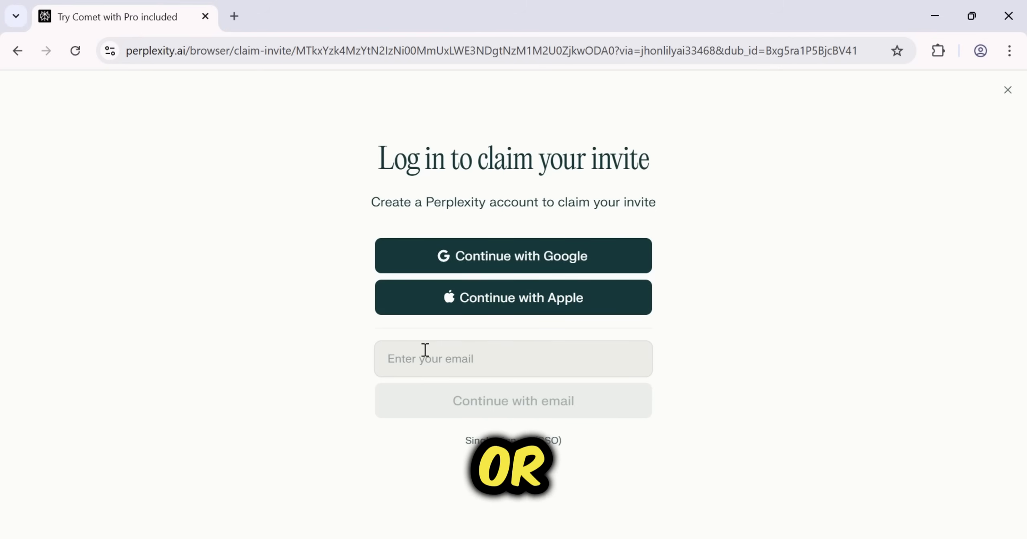
{"action": "left_click", "coordinate": [447, 358]}
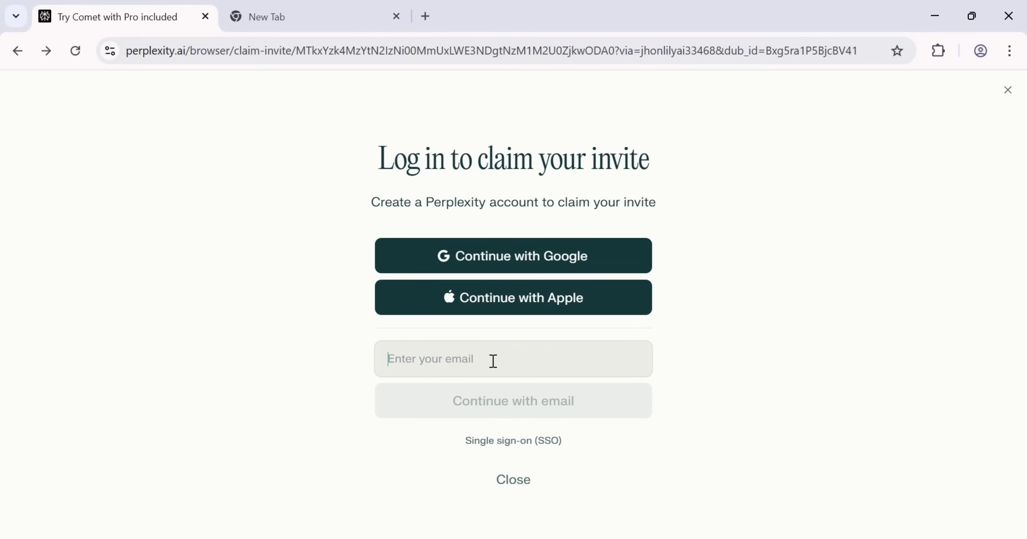
{"action": "left_click", "coordinate": [535, 412]}
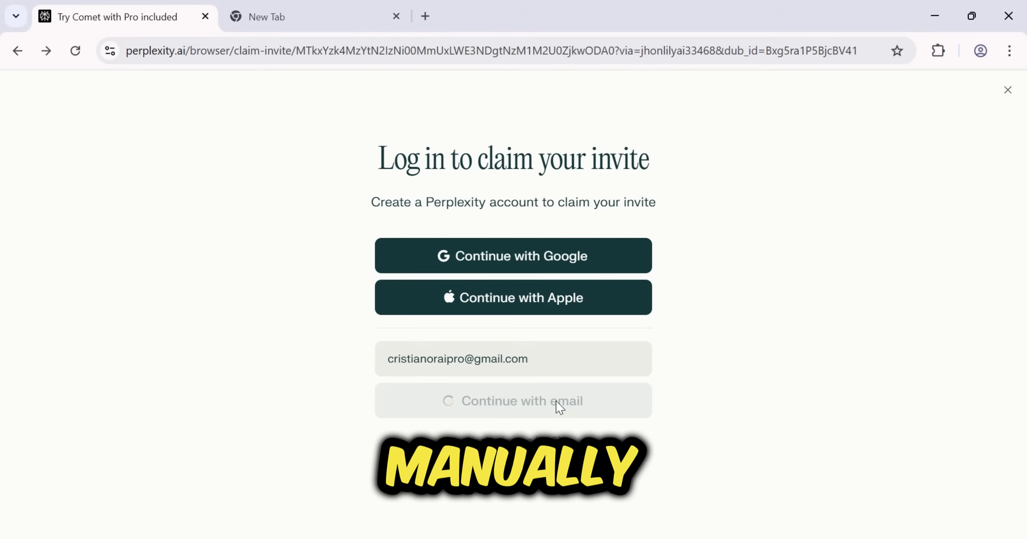
Copy the verification code from Perplexity's Gmail message and paste it to finish sign-in
{"action": "left_click", "coordinate": [344, 8]}
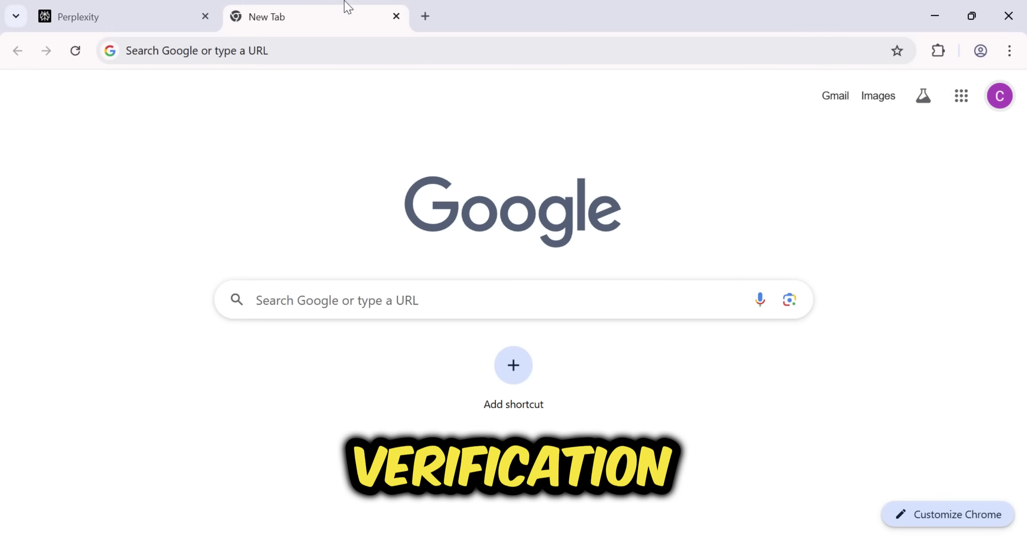
{"action": "left_click", "coordinate": [833, 96]}
{"action": "left_click", "coordinate": [334, 209]}
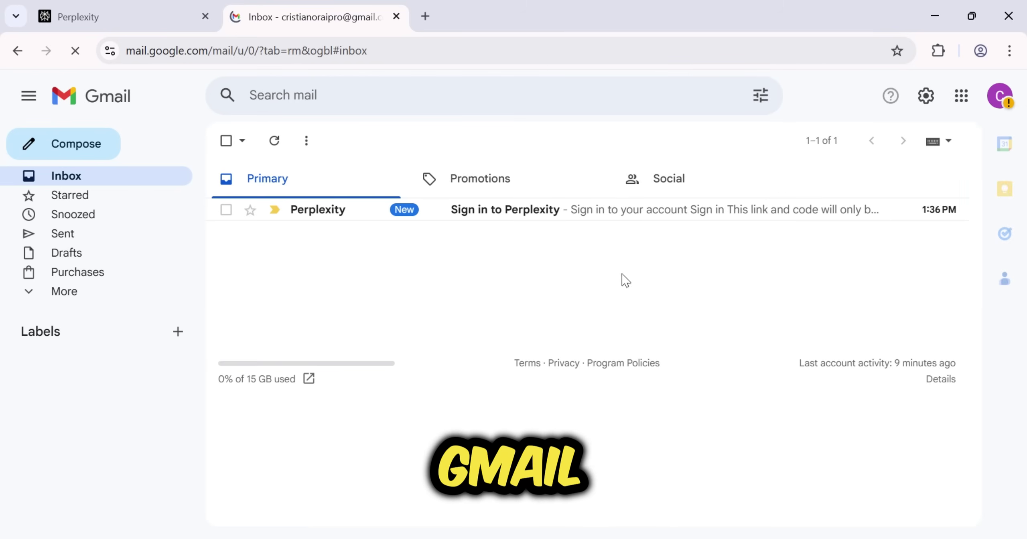
{"action": "scroll", "coordinate": [664, 265], "scroll_direction": "down", "scroll_amount": 5}
{"action": "left_click_drag", "start_coordinate": [651, 234], "coordinate": [533, 237]}
{"action": "key", "text": "ctrl+c"}
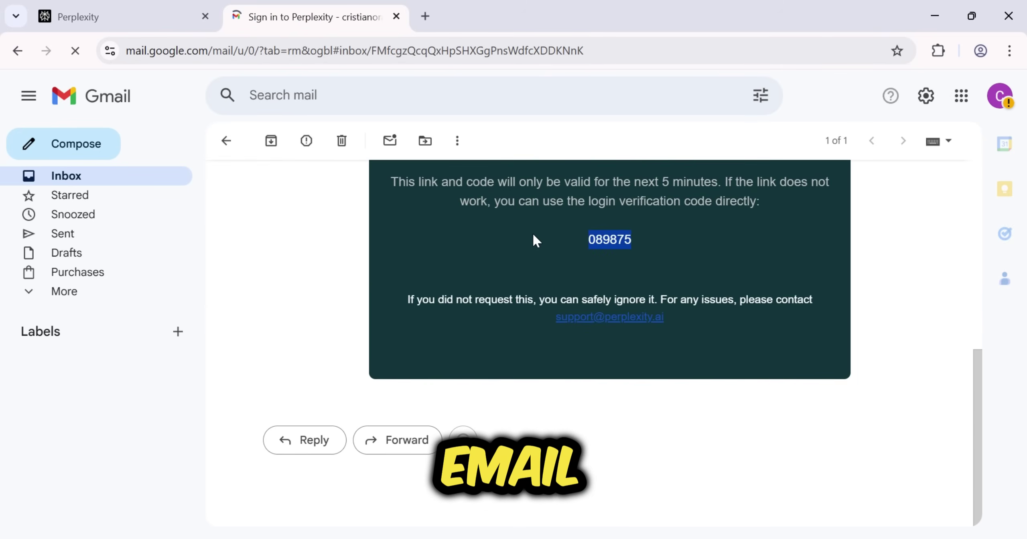
{"action": "key", "text": "ctrl+1"}
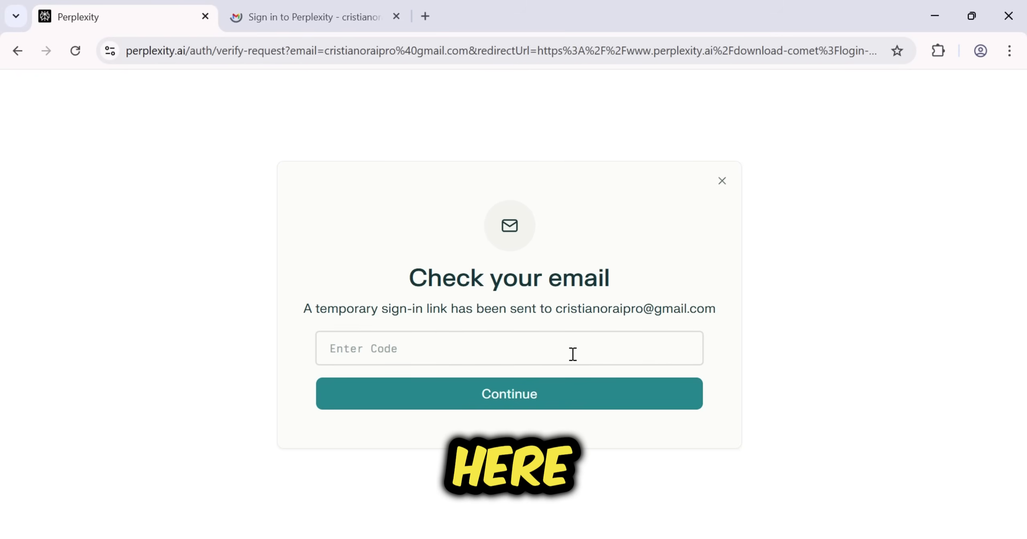
{"action": "key", "text": "ctrl+v"}
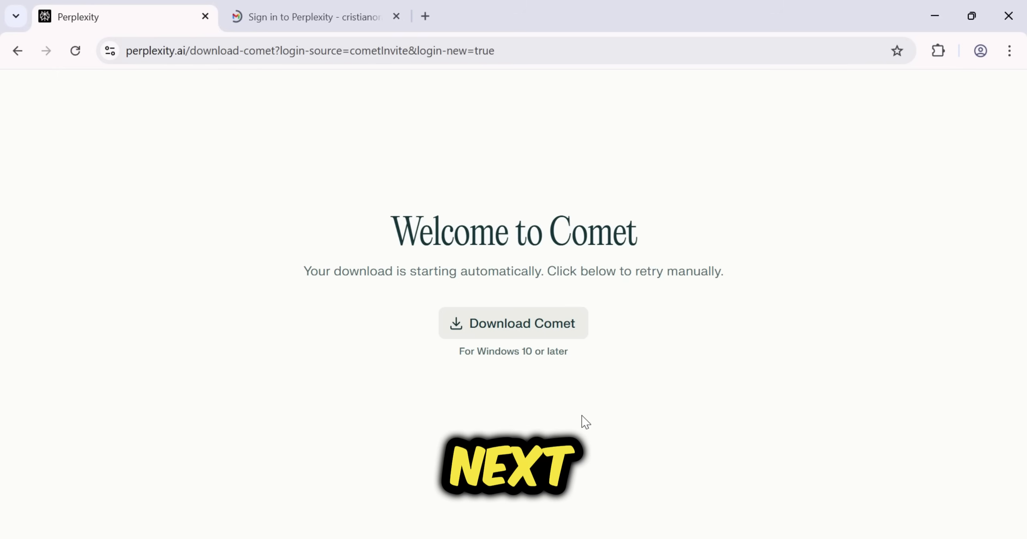
Download the Comet installer and show comet_installer_latest in the Downloads folder
{"action": "left_click", "coordinate": [533, 338]}
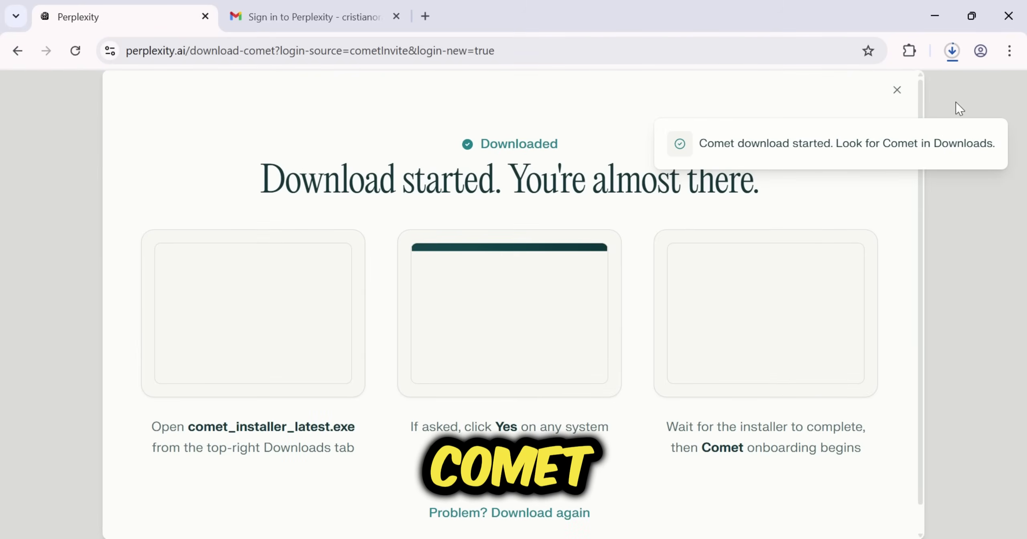
{"action": "left_click", "coordinate": [954, 51]}
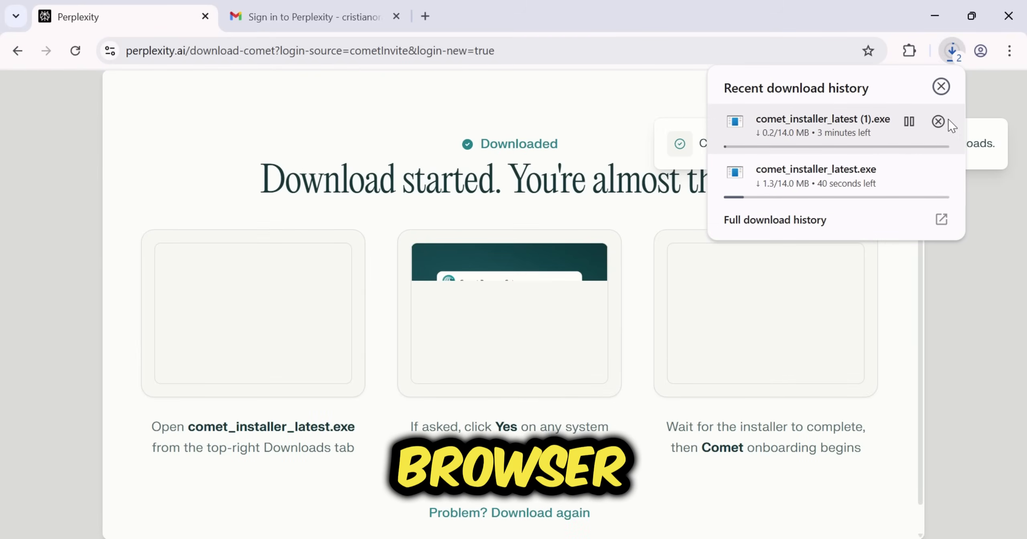
{"action": "left_click", "coordinate": [952, 126]}
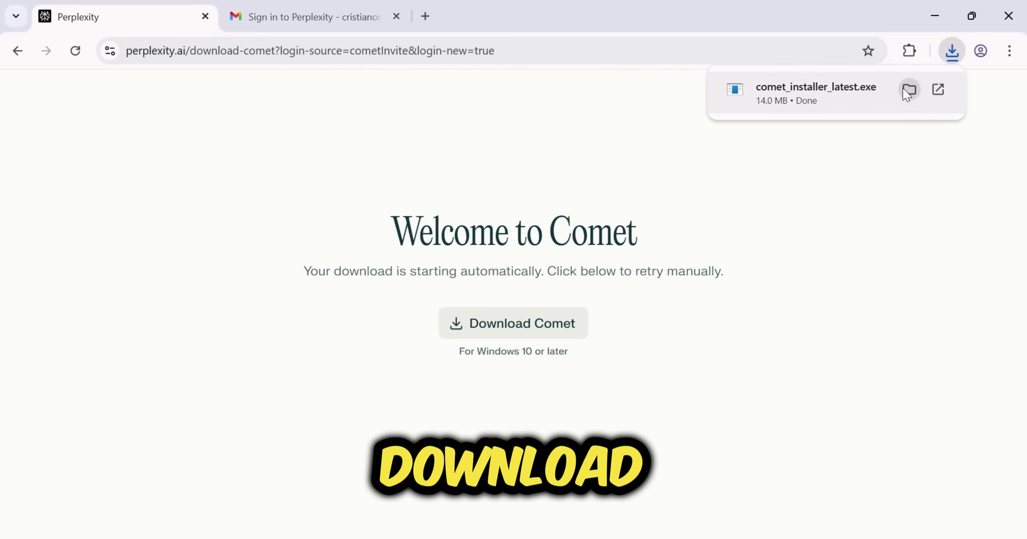
Run comet_installer_latest from Explorer and start the Comet installation
{"action": "left_click", "coordinate": [907, 92]}
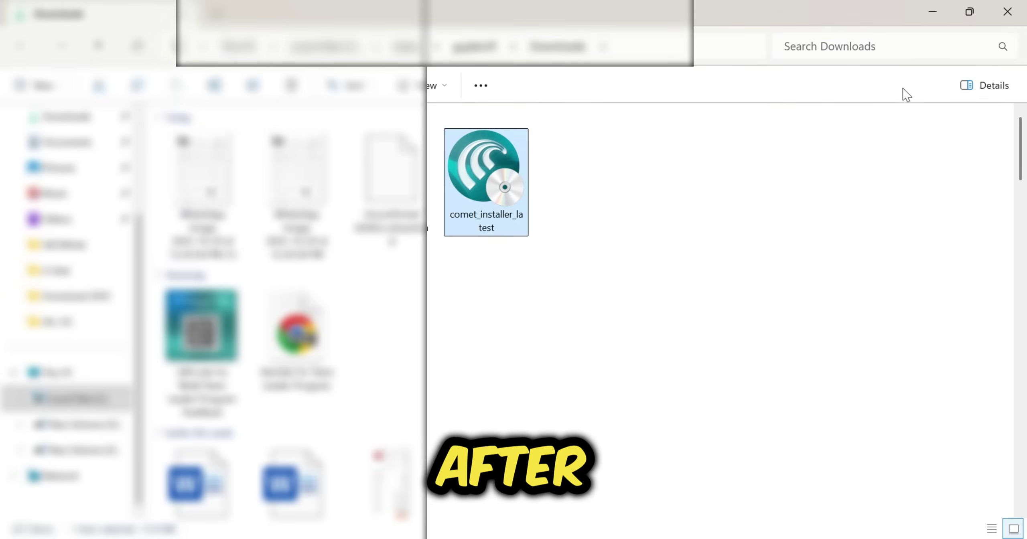
{"action": "double_click", "coordinate": [507, 194]}
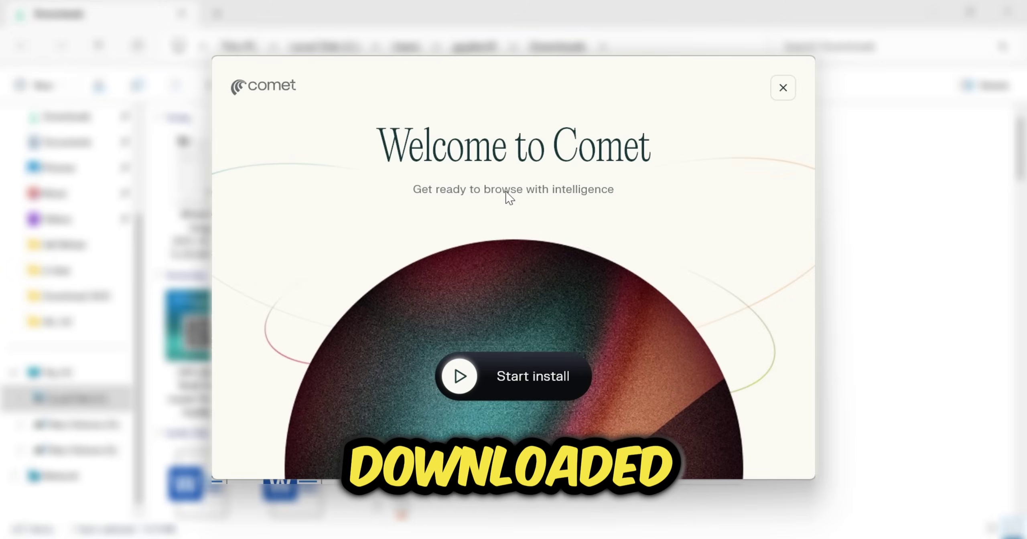
{"action": "left_click", "coordinate": [527, 380]}
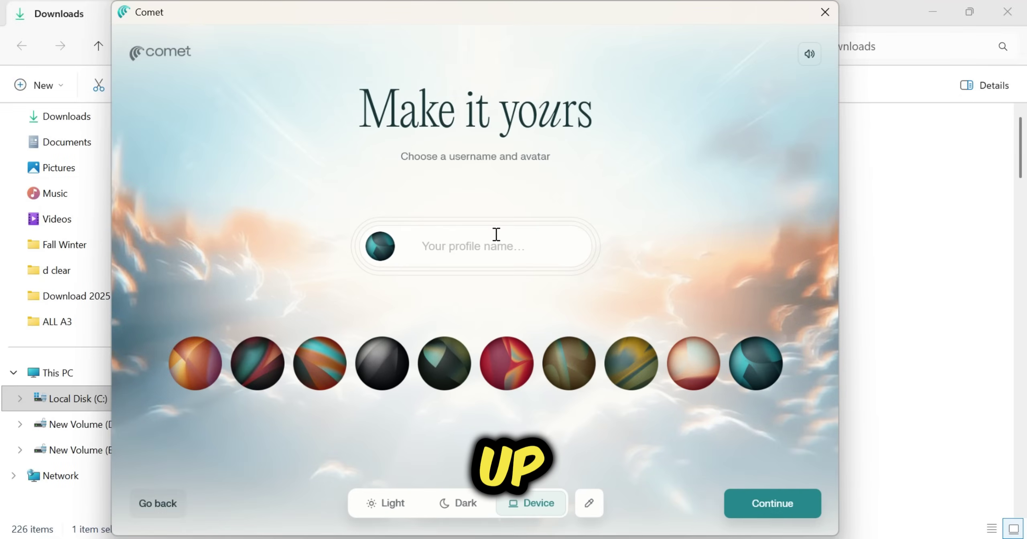
Name the Comet profile 'AI Insights', finish onboarding, and sign in to Perplexity with Google
{"action": "left_click", "coordinate": [464, 248]}
{"action": "type", "text": "AI Insights"}
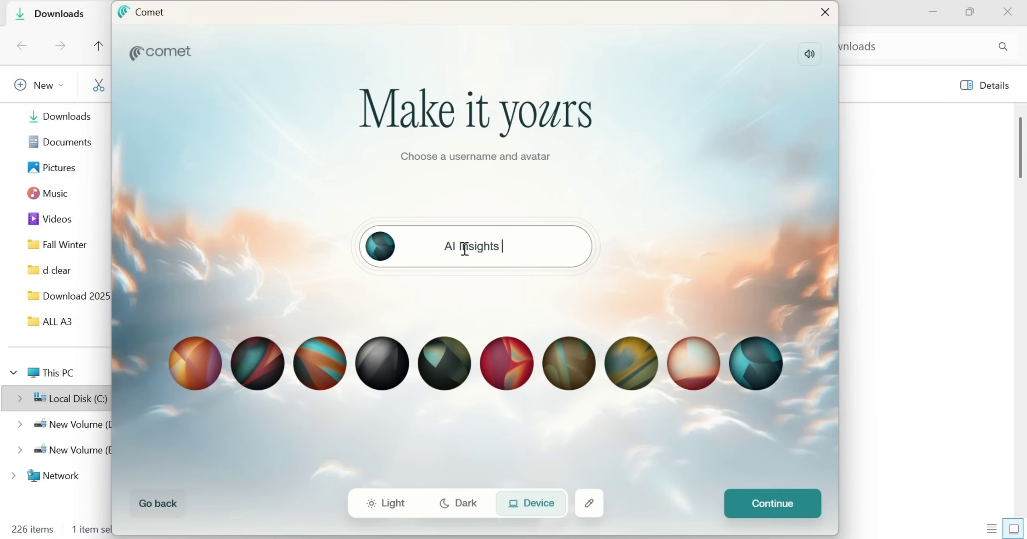
{"action": "left_click", "coordinate": [772, 504]}
{"action": "left_click", "coordinate": [771, 502]}
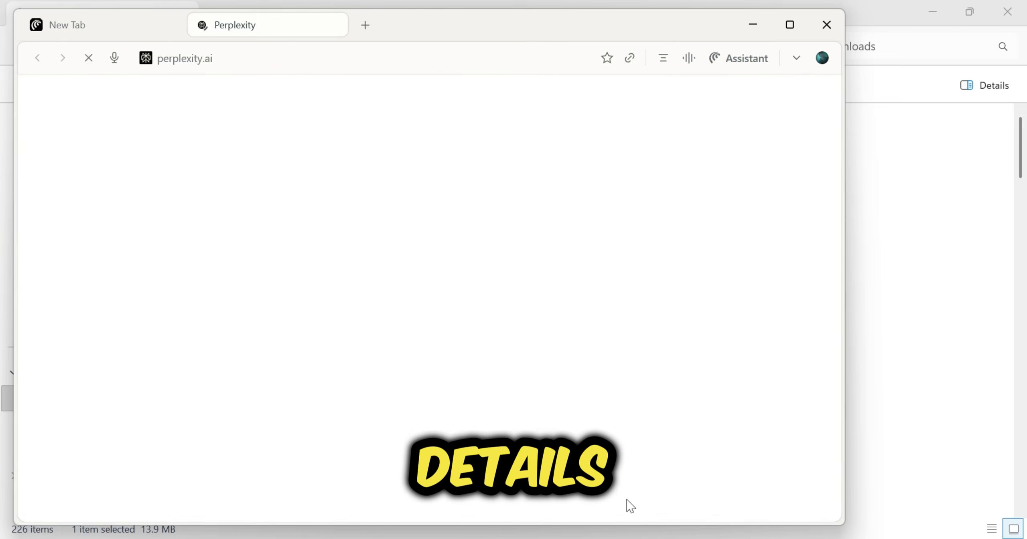
{"action": "left_click", "coordinate": [533, 325]}
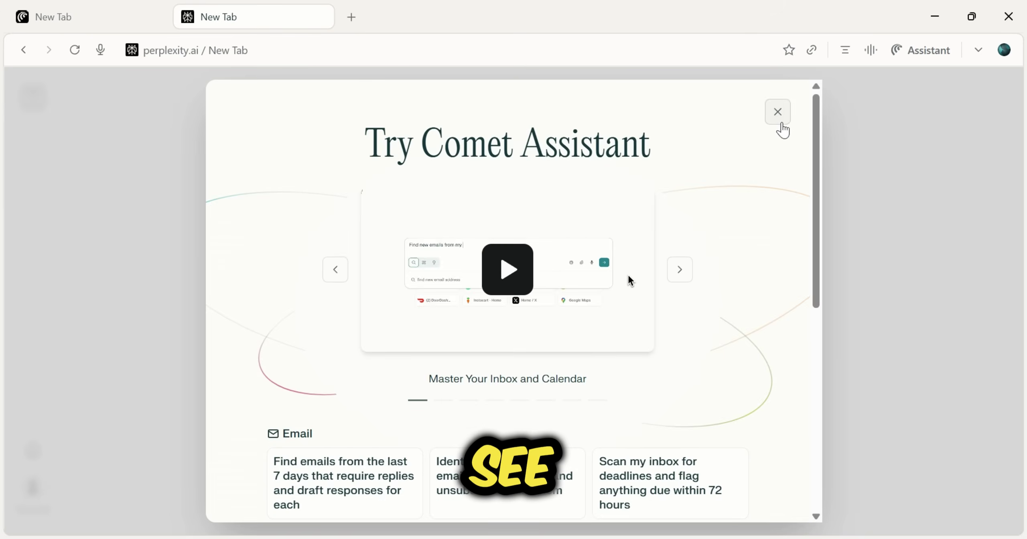
{"action": "left_click", "coordinate": [778, 112]}
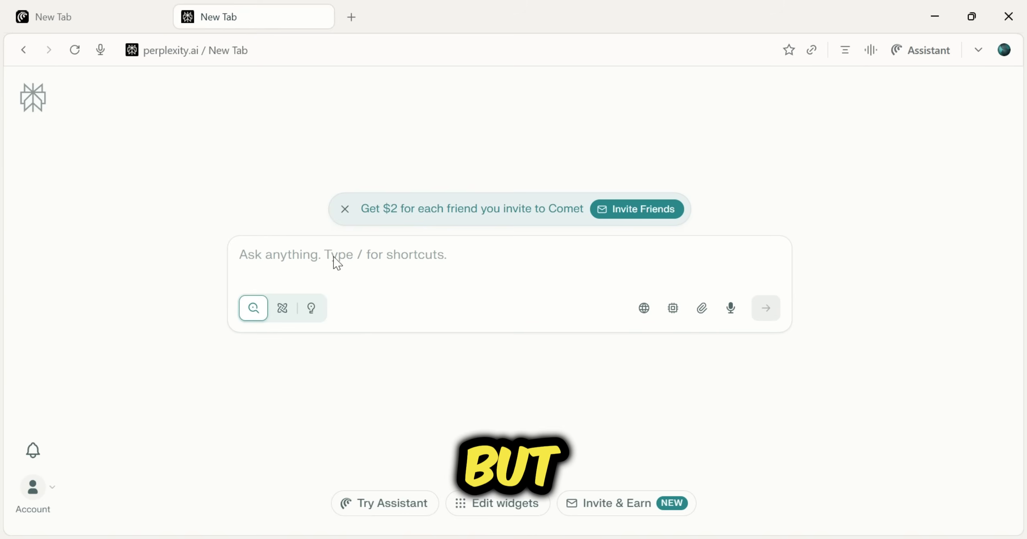
Search Perplexity for 'the king protest'
{"action": "left_click", "coordinate": [307, 251]}
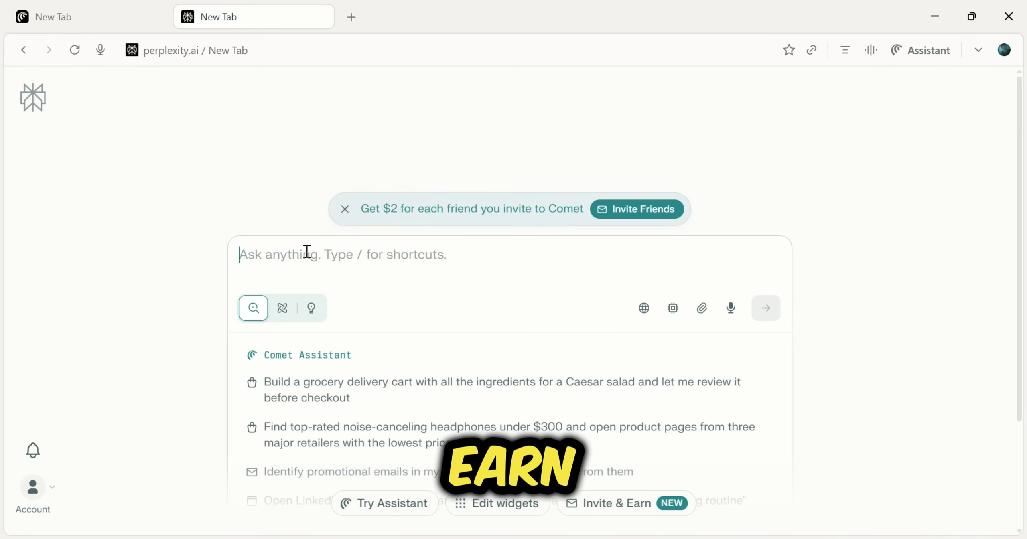
{"action": "type", "text": "the ki"}
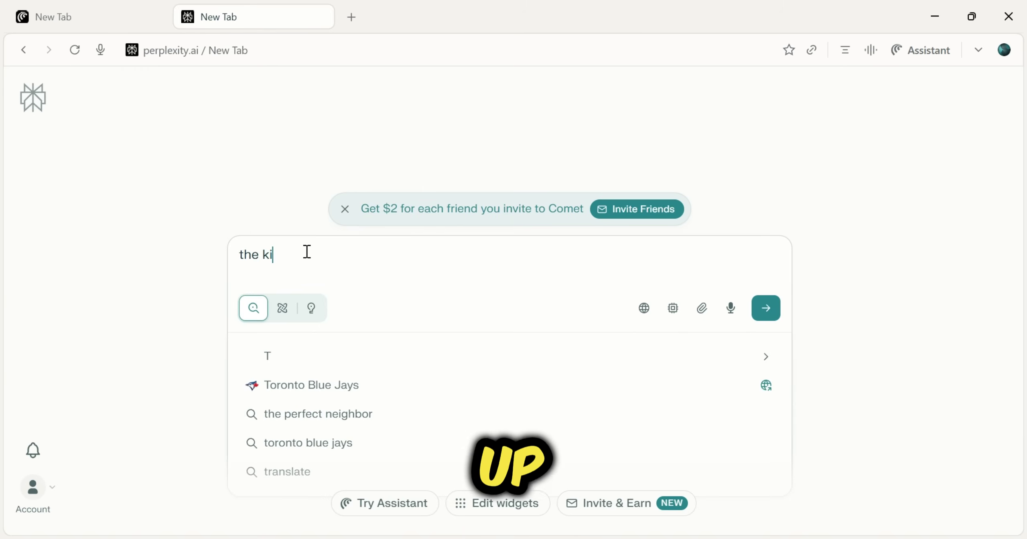
{"action": "type", "text": "ng protest"}
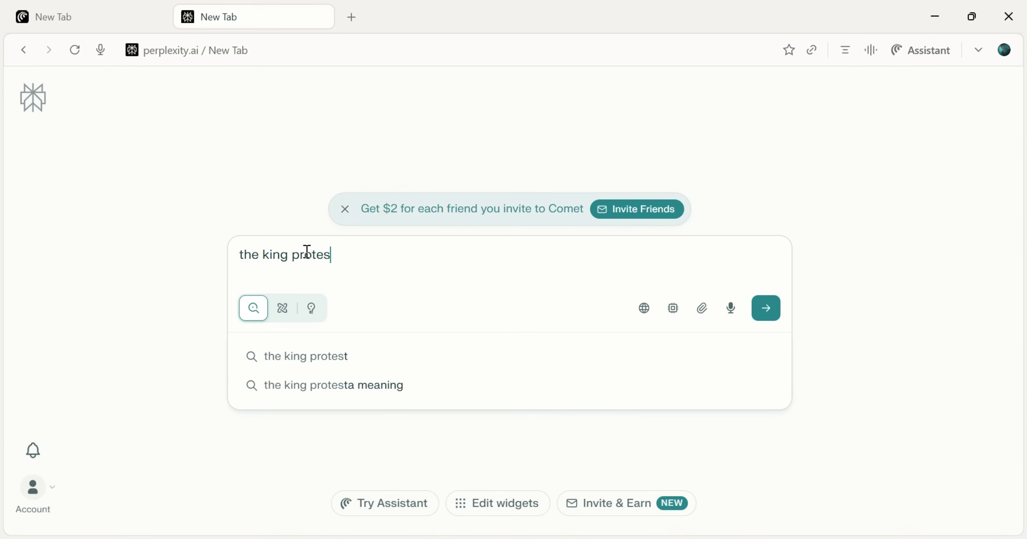
{"action": "key", "text": "Down"}
{"action": "key", "text": "Down"}
{"action": "key", "text": "Up"}
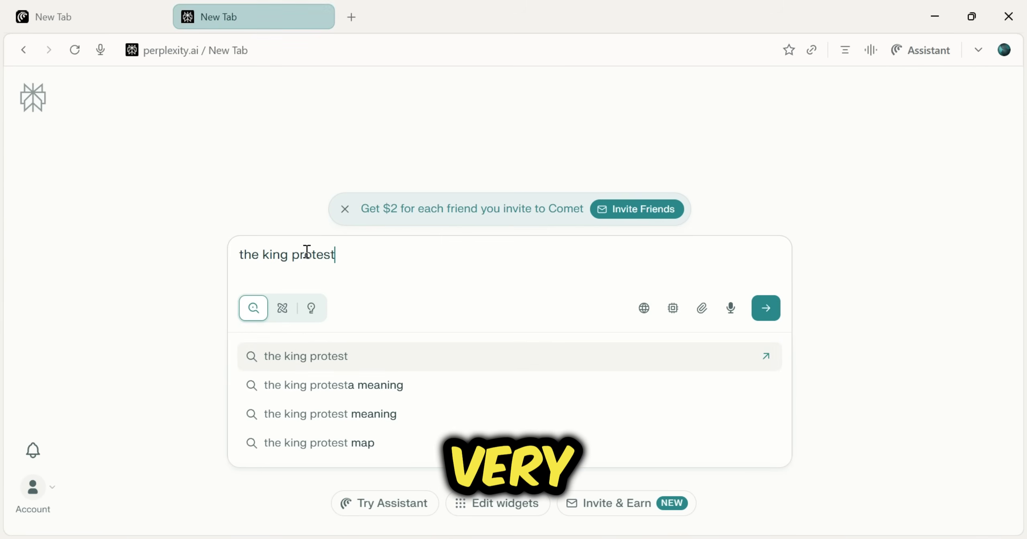
{"action": "key", "text": "Return"}
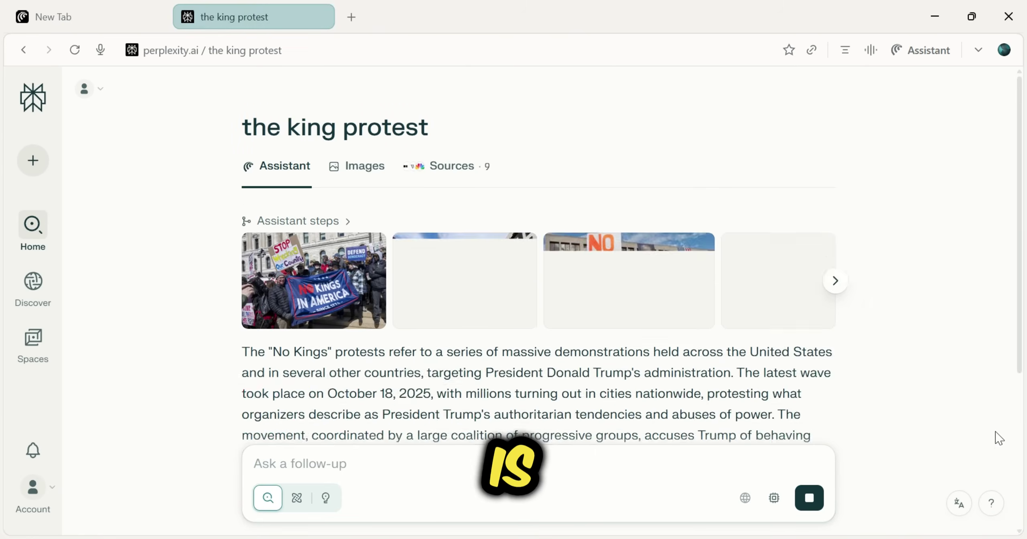
Scroll through the answer summary, related questions and 9 sources
{"action": "scroll", "coordinate": [598, 305], "scroll_direction": "down", "scroll_amount": 15}
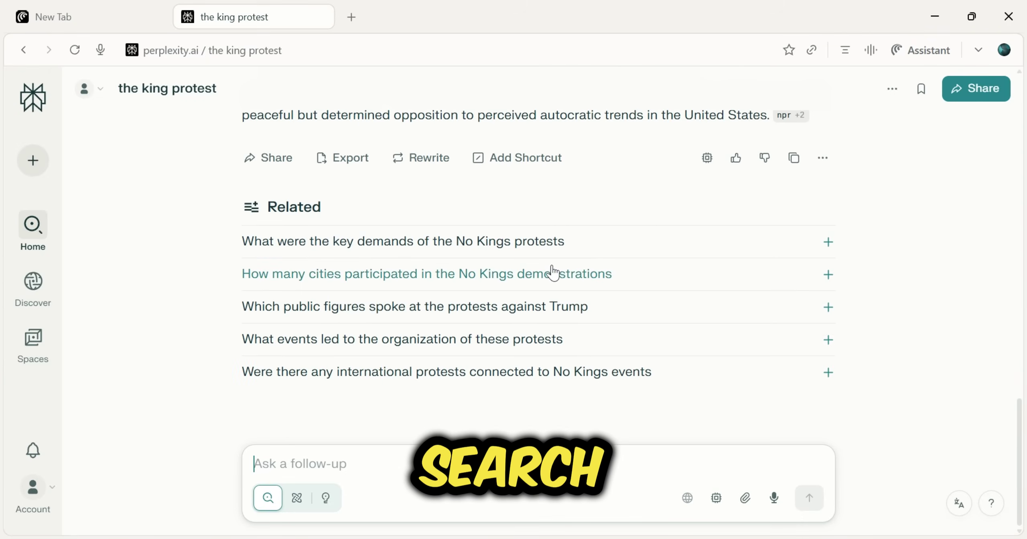
{"action": "scroll", "coordinate": [922, 310], "scroll_direction": "up", "scroll_amount": 15}
{"action": "scroll", "coordinate": [939, 310], "scroll_direction": "down", "scroll_amount": 15}
{"action": "scroll", "coordinate": [940, 309], "scroll_direction": "up", "scroll_amount": 15}
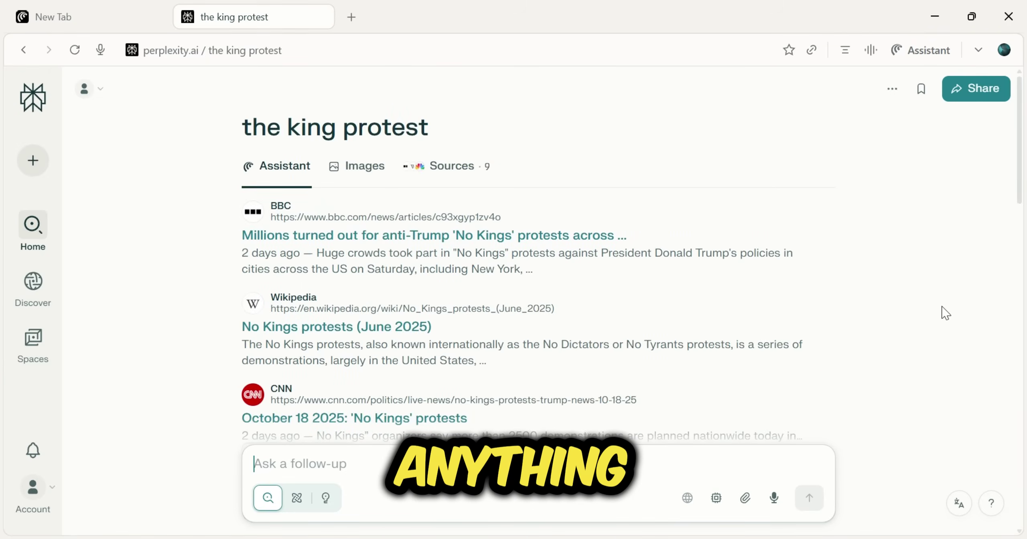
{"action": "scroll", "coordinate": [943, 313], "scroll_direction": "down", "scroll_amount": 5}
{"action": "scroll", "coordinate": [945, 317], "scroll_direction": "down", "scroll_amount": 15}
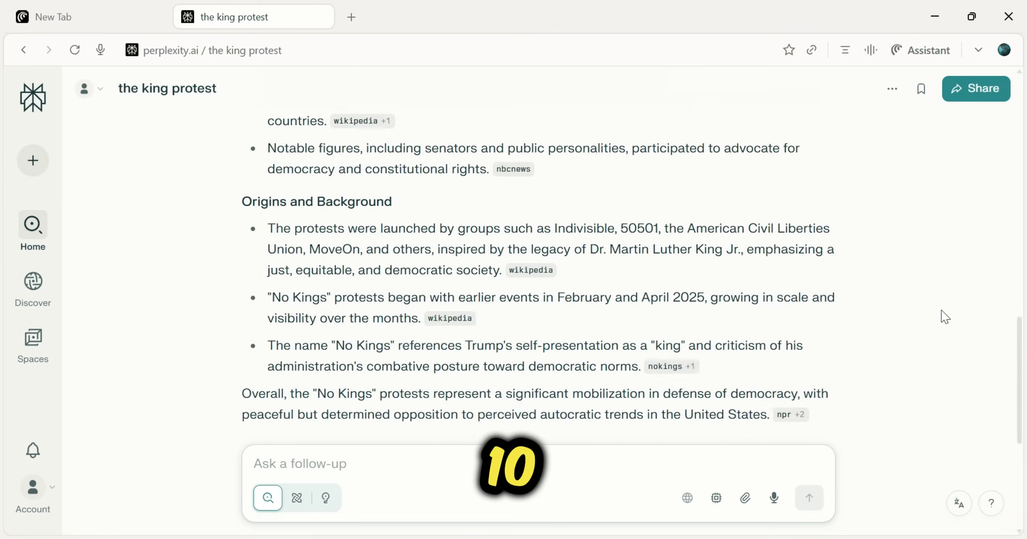
{"action": "scroll", "coordinate": [945, 317], "scroll_direction": "up", "scroll_amount": 15}
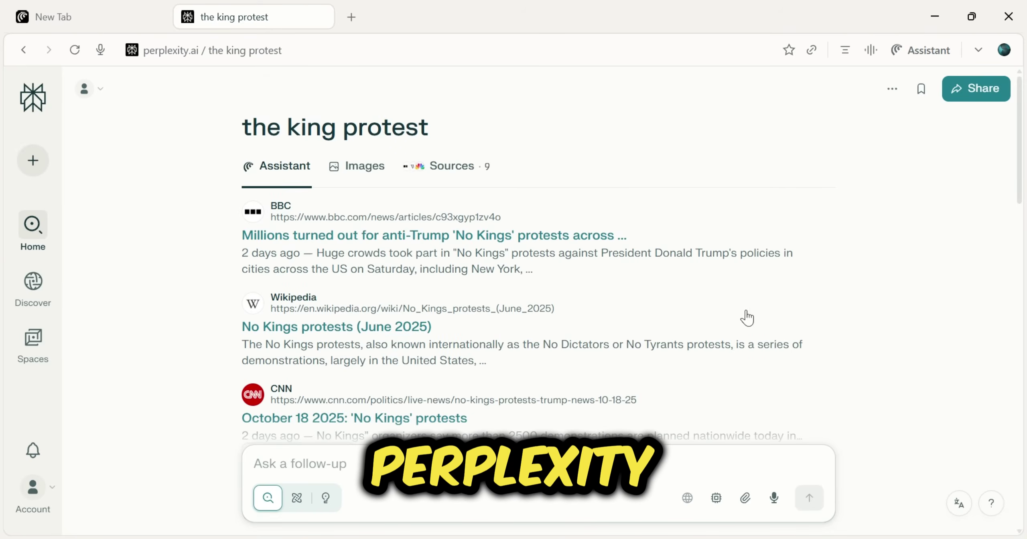
In a new tab, open Invite & Earn and copy the personal referral link
{"action": "left_click", "coordinate": [351, 16]}
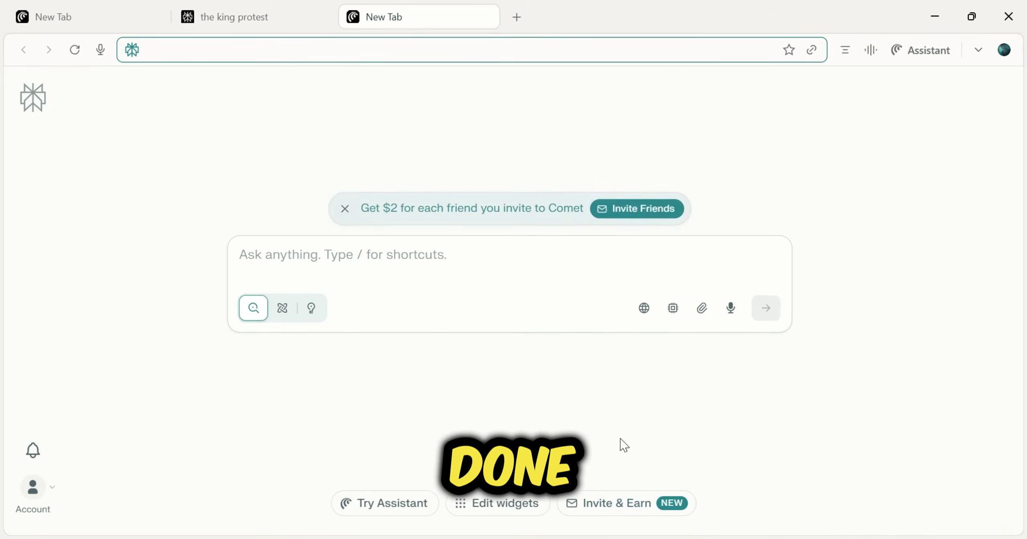
{"action": "left_click", "coordinate": [625, 513]}
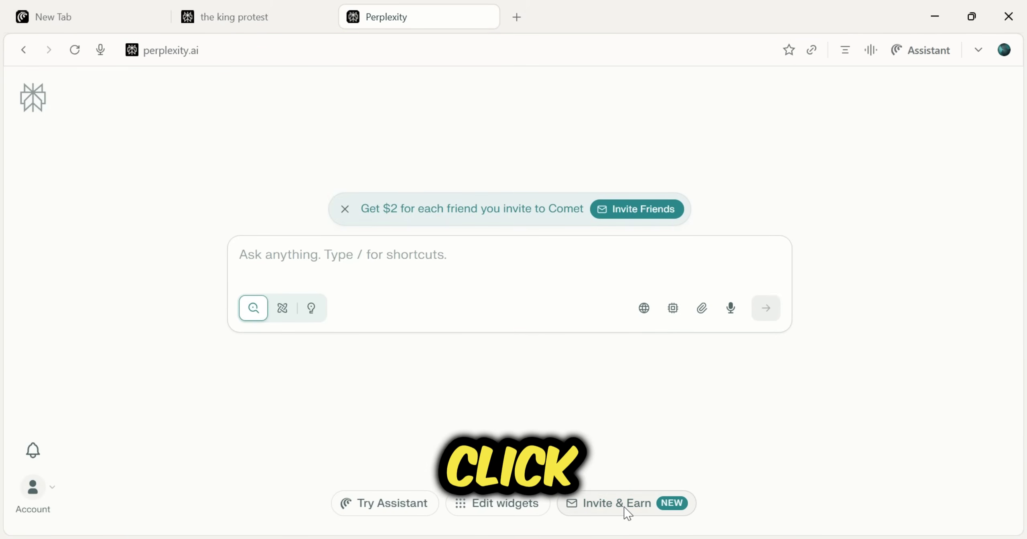
{"action": "scroll", "coordinate": [861, 287], "scroll_direction": "down", "scroll_amount": 4}
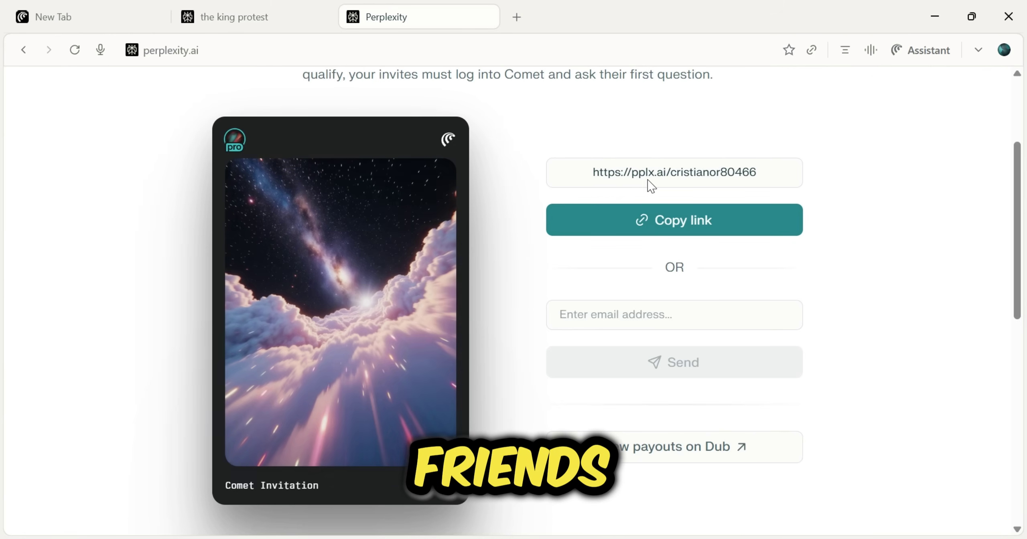
{"action": "left_click", "coordinate": [673, 233]}
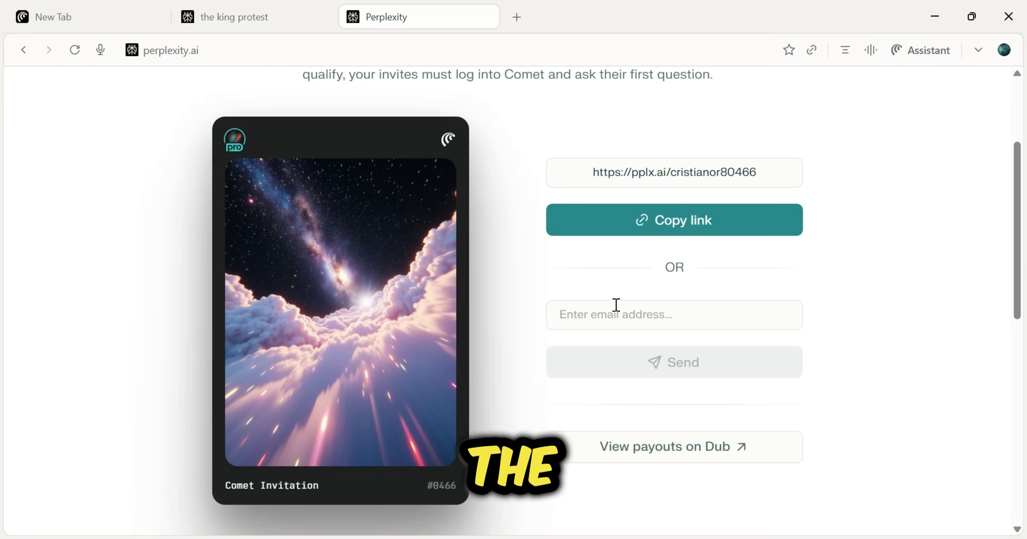
{"action": "left_click", "coordinate": [604, 316]}
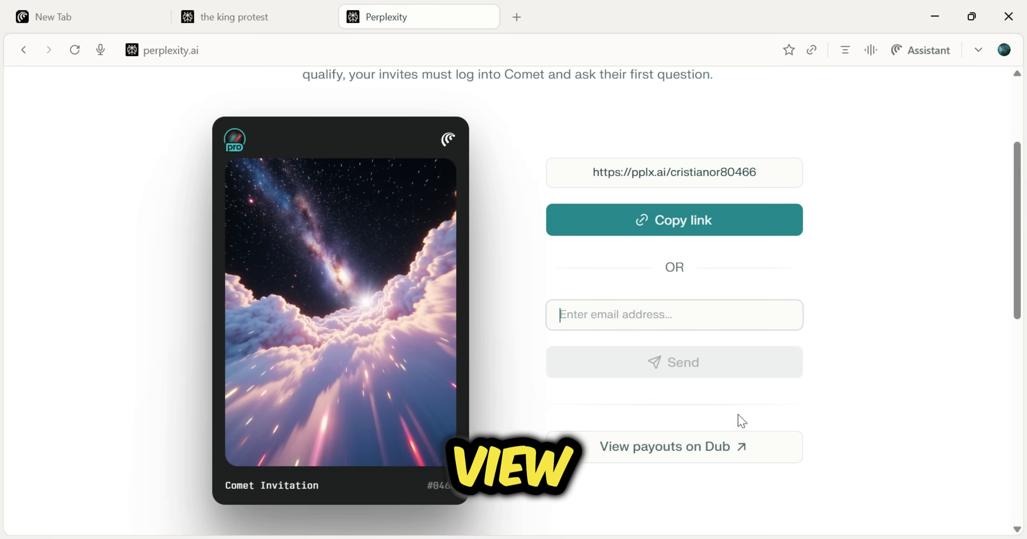
Open Dub payouts, pick United States as the country, and postpone payout setup
{"action": "left_click", "coordinate": [641, 459]}
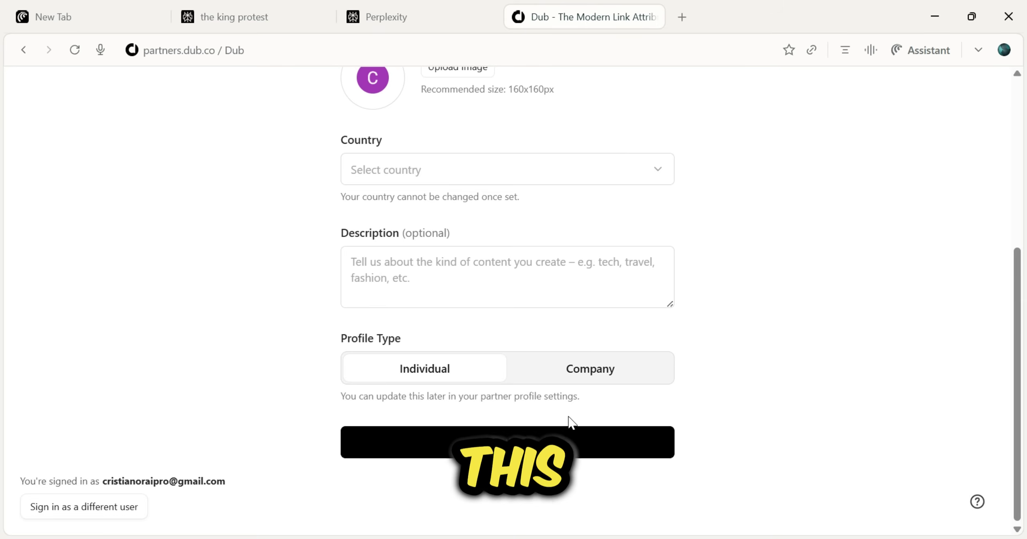
{"action": "left_click", "coordinate": [509, 179]}
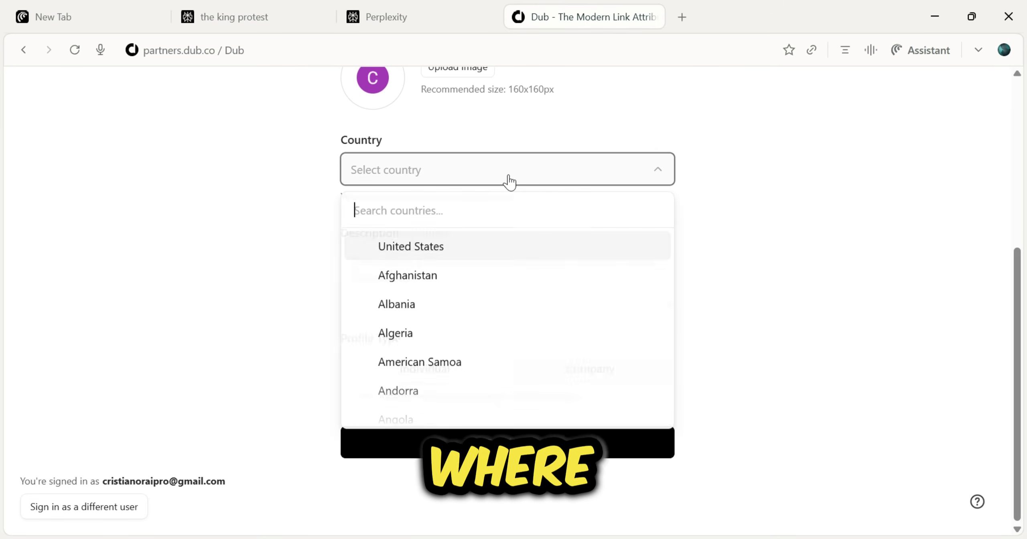
{"action": "type", "text": "u"}
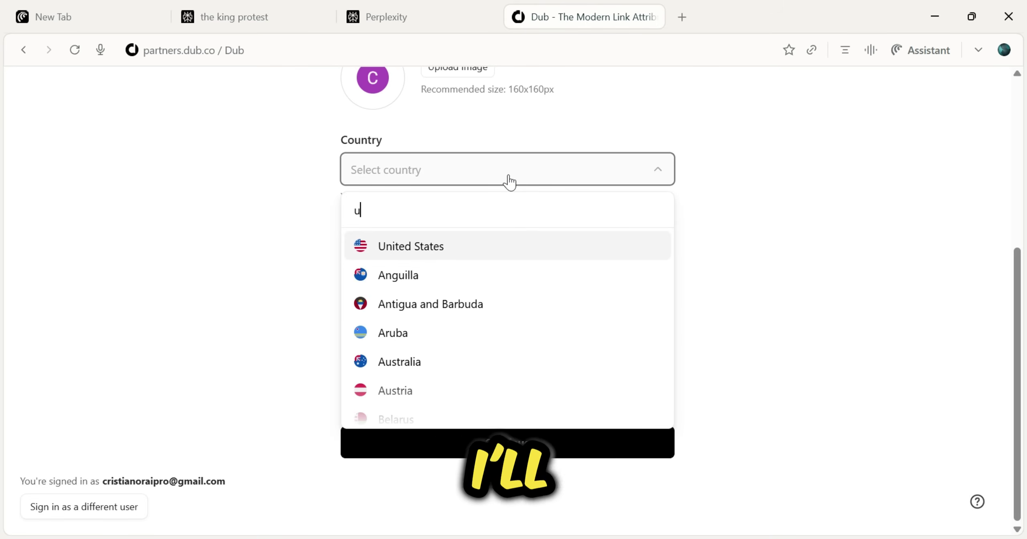
{"action": "key", "text": "Return"}
{"action": "key", "text": "Return"}
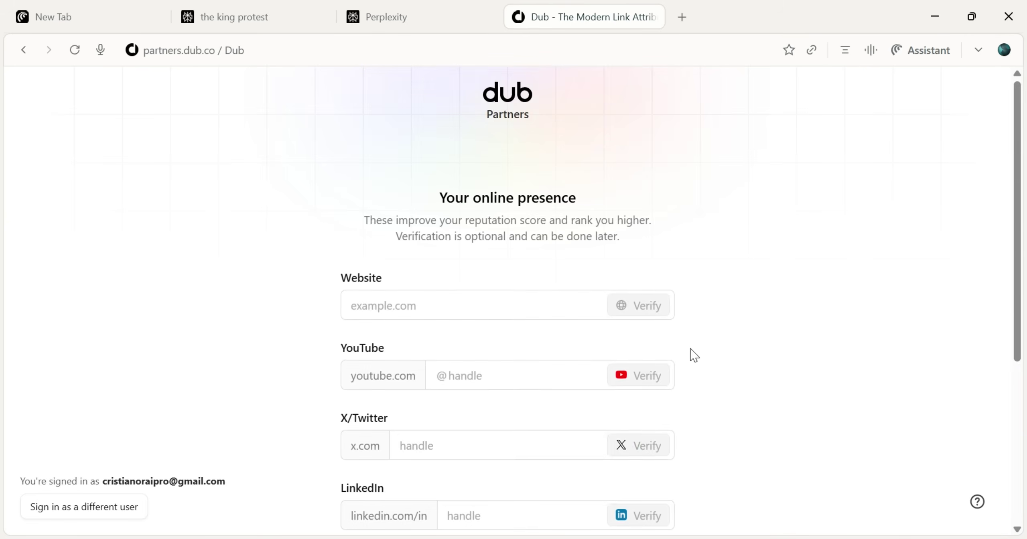
{"action": "scroll", "coordinate": [700, 361], "scroll_direction": "down", "scroll_amount": 5}
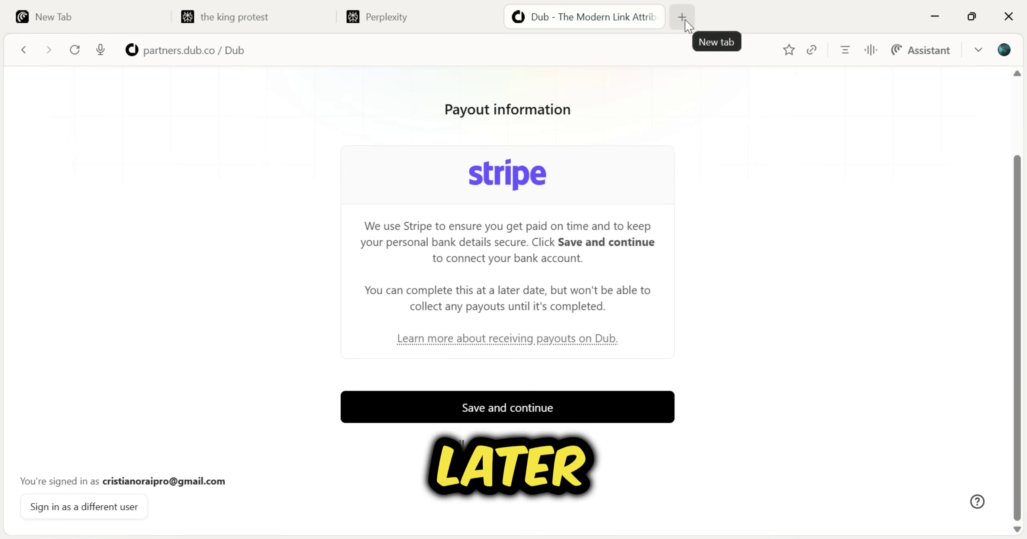
{"action": "left_click", "coordinate": [508, 443]}
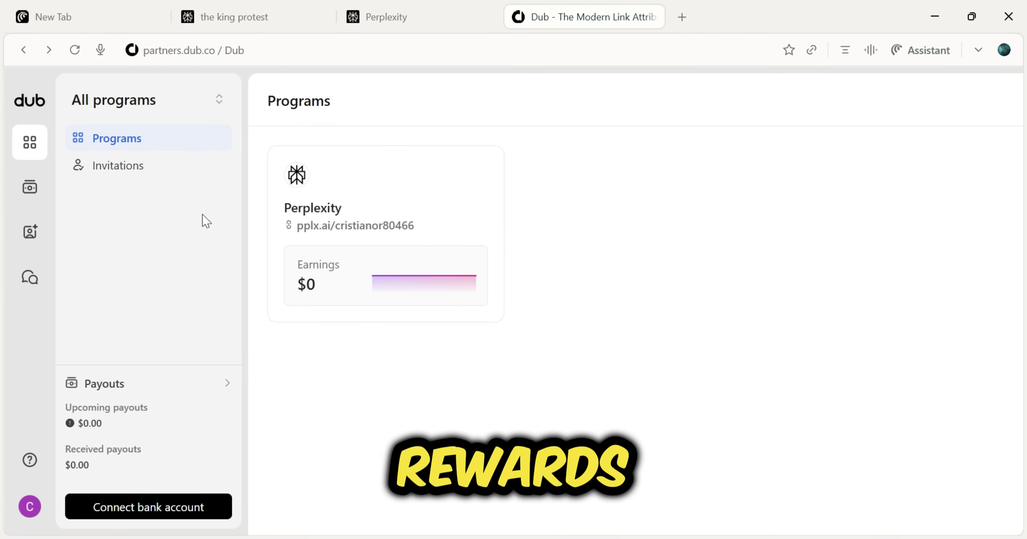
Switch to the Dub dashboard and open the Perplexity program overview
{"action": "left_click", "coordinate": [437, 12]}
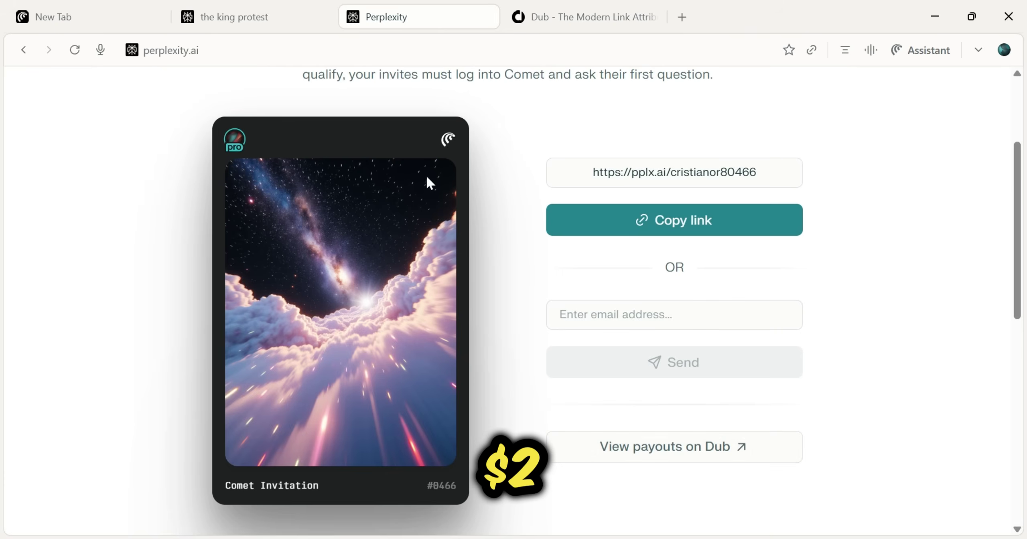
{"action": "scroll", "coordinate": [427, 179], "scroll_direction": "up", "scroll_amount": 3}
{"action": "left_click_drag", "start_coordinate": [301, 172], "coordinate": [714, 176]}
{"action": "left_click", "coordinate": [625, 14]}
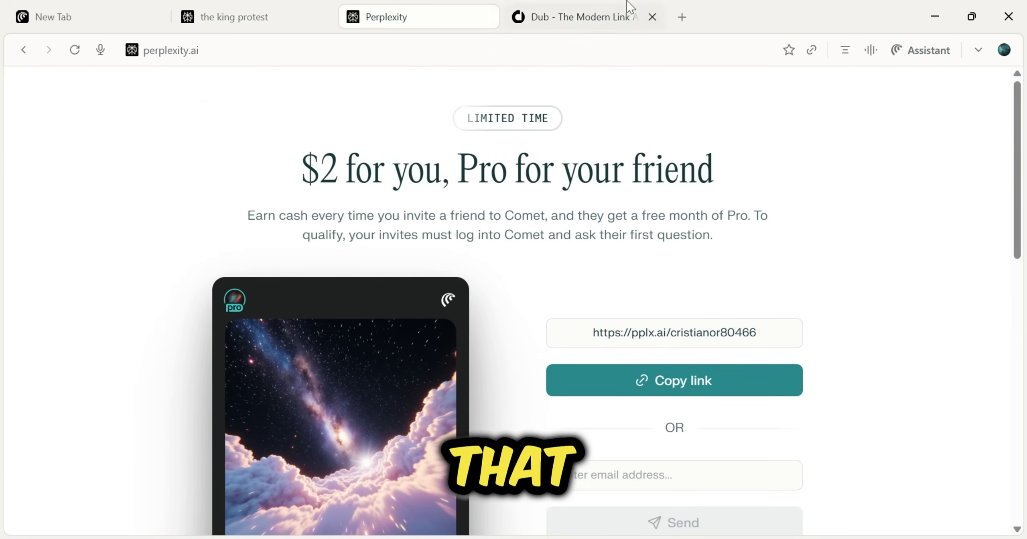
{"action": "left_click", "coordinate": [398, 241]}
Review the per-country lead rewards behind $5 per lead, including India and South Korea
{"action": "scroll", "coordinate": [449, 303], "scroll_direction": "down", "scroll_amount": 4}
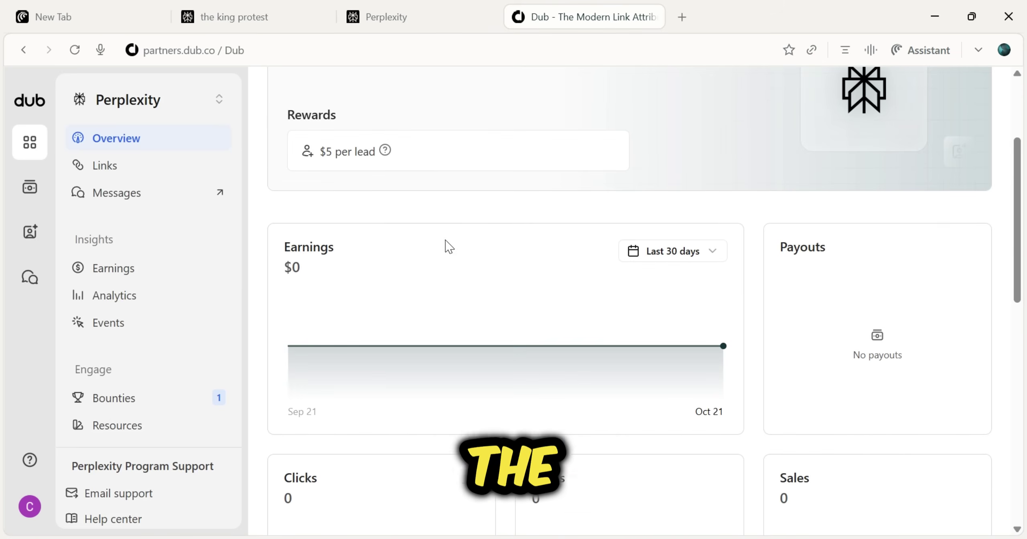
{"action": "mouse_move", "coordinate": [385, 154]}
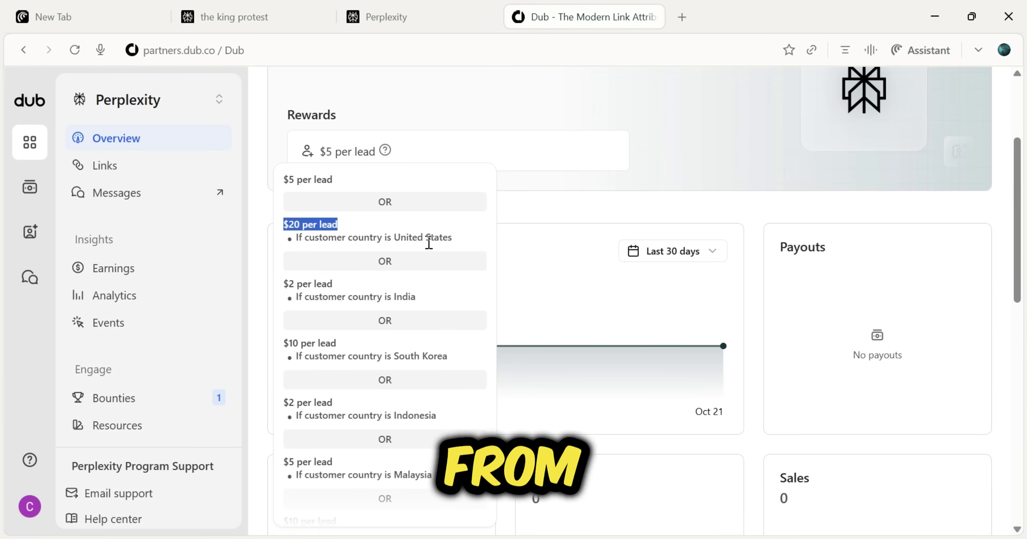
{"action": "left_click_drag", "start_coordinate": [378, 297], "coordinate": [426, 307]}
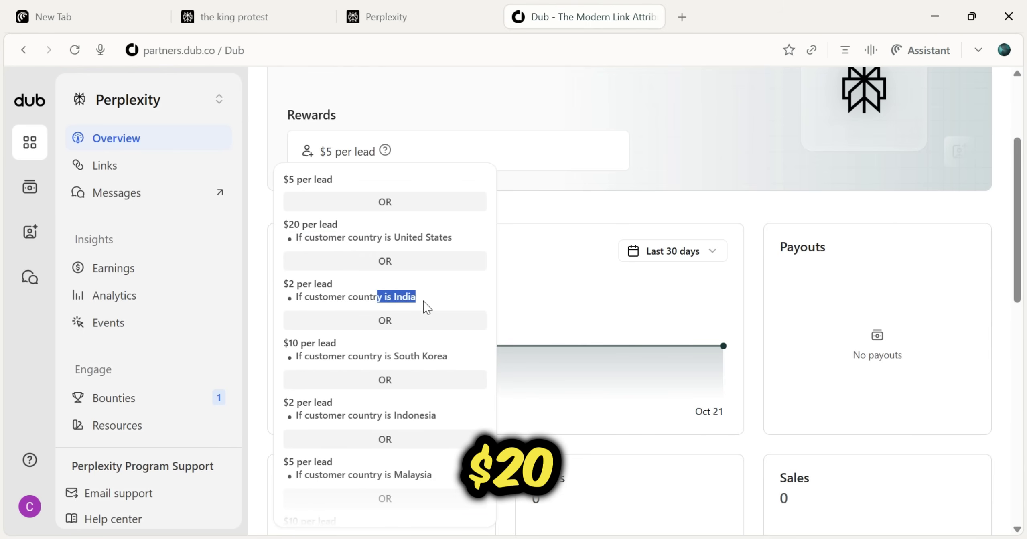
{"action": "scroll", "coordinate": [347, 287], "scroll_direction": "down", "scroll_amount": 2}
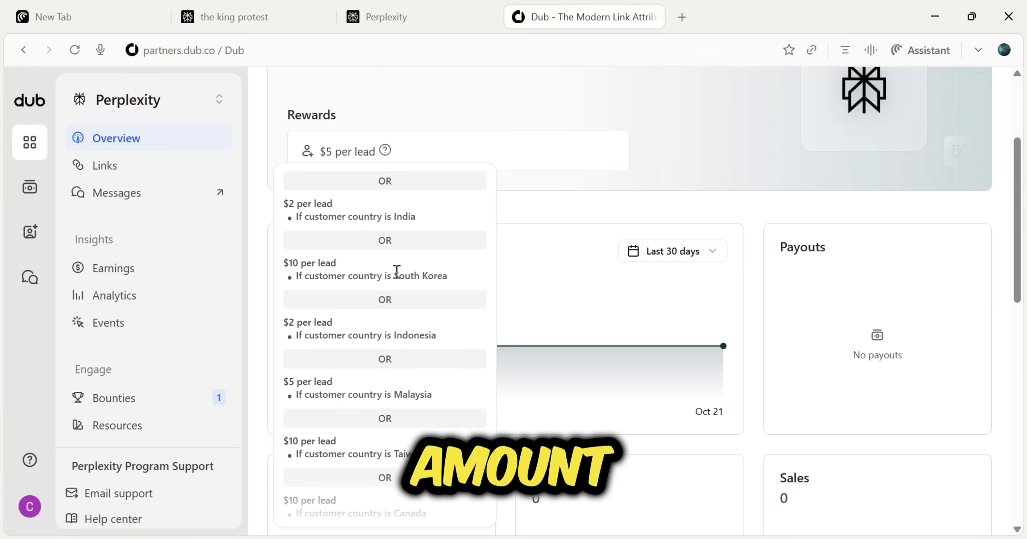
{"action": "left_click_drag", "start_coordinate": [396, 271], "coordinate": [454, 291]}
{"action": "left_click", "coordinate": [420, 296]}
{"action": "scroll", "coordinate": [415, 348], "scroll_direction": "down", "scroll_amount": 6}
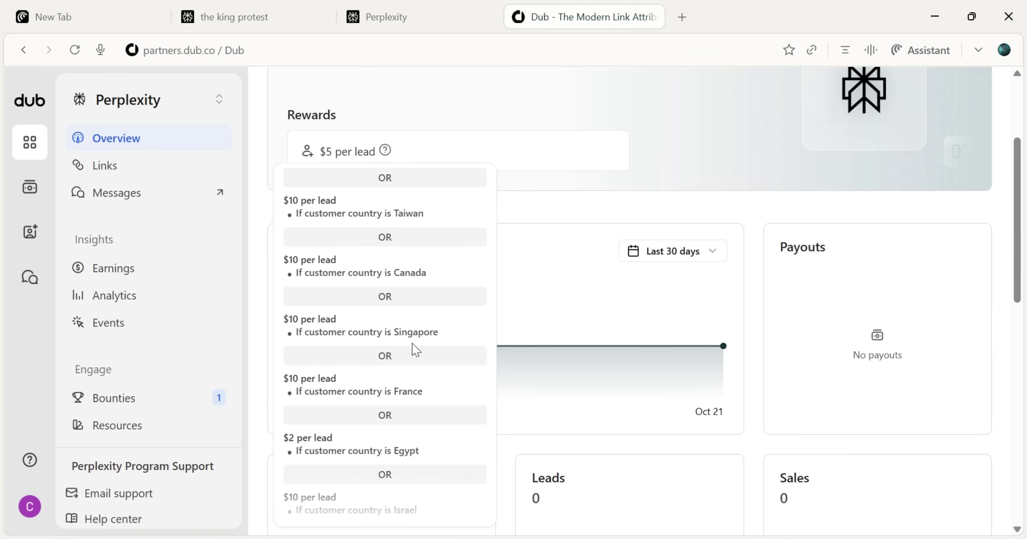
{"action": "scroll", "coordinate": [415, 348], "scroll_direction": "up", "scroll_amount": 4}
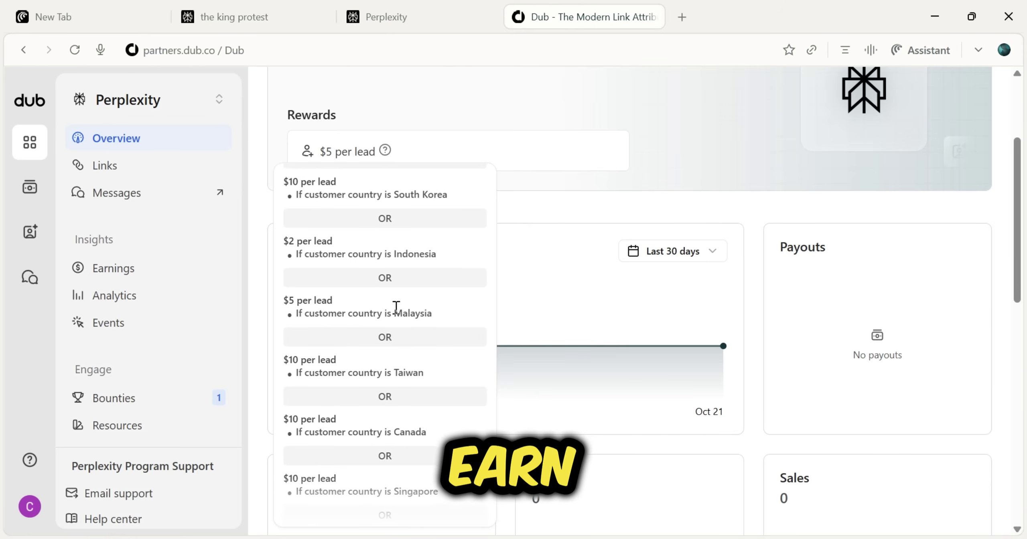
{"action": "scroll", "coordinate": [395, 317], "scroll_direction": "down", "scroll_amount": 10}
{"action": "scroll", "coordinate": [396, 329], "scroll_direction": "down", "scroll_amount": 20}
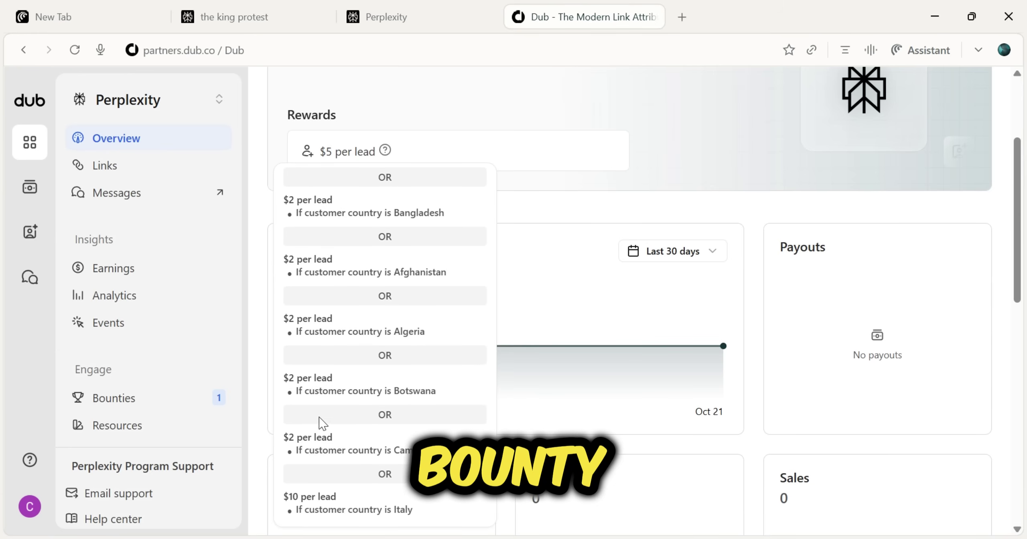
Review the Perplexity program's $100 bounty for reaching 10 leads in Bounties
{"action": "left_click", "coordinate": [142, 403]}
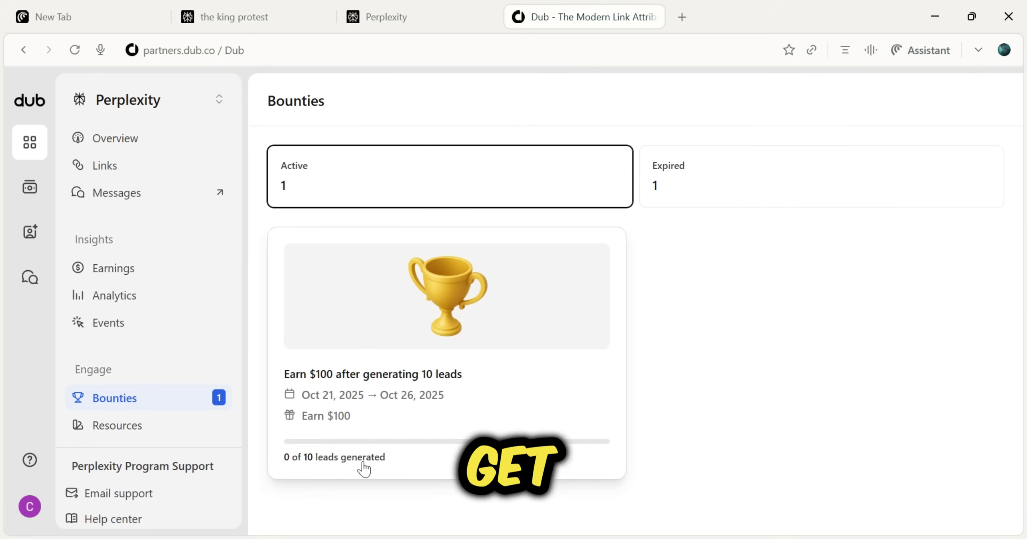
{"action": "left_click", "coordinate": [363, 462]}
{"action": "left_click", "coordinate": [809, 421]}
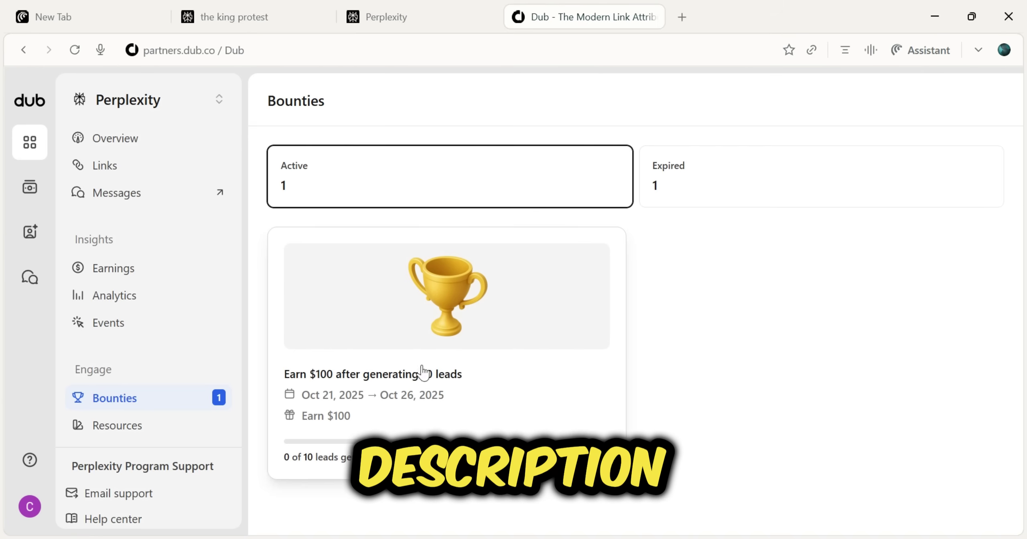
Return to the Perplexity program overview and scroll through it
{"action": "left_click", "coordinate": [117, 141]}
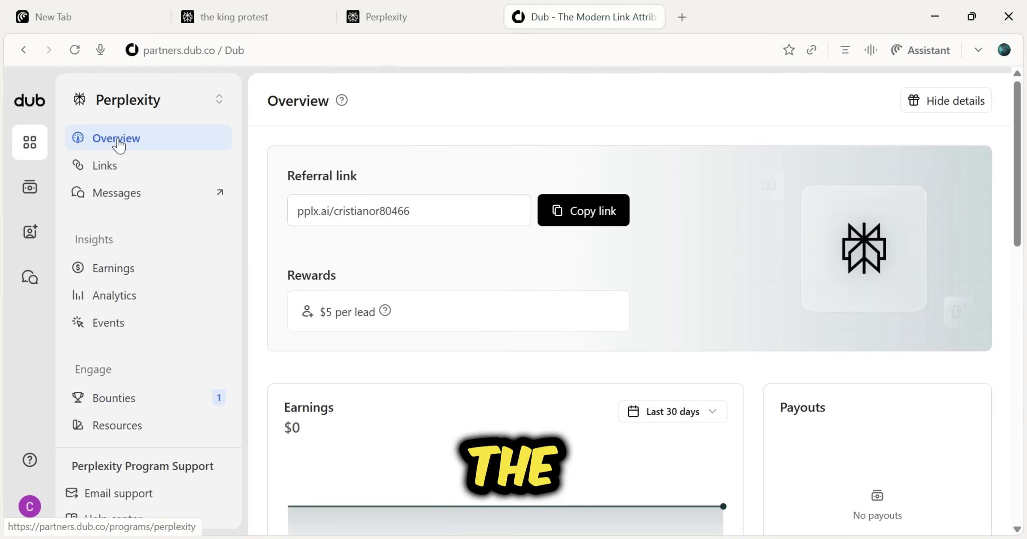
{"action": "scroll", "coordinate": [844, 473], "scroll_direction": "down", "scroll_amount": 5}
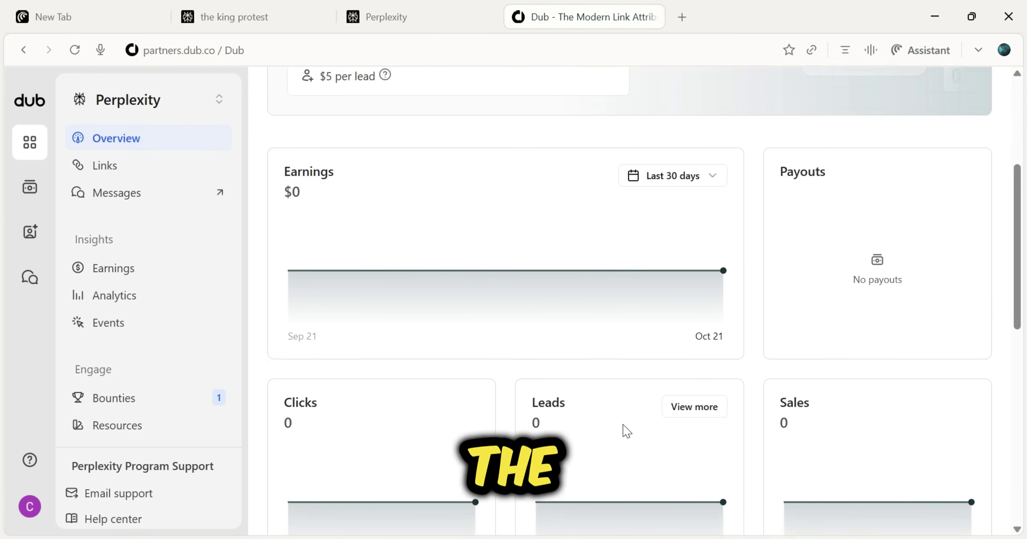
{"action": "scroll", "coordinate": [379, 299], "scroll_direction": "up", "scroll_amount": 5}
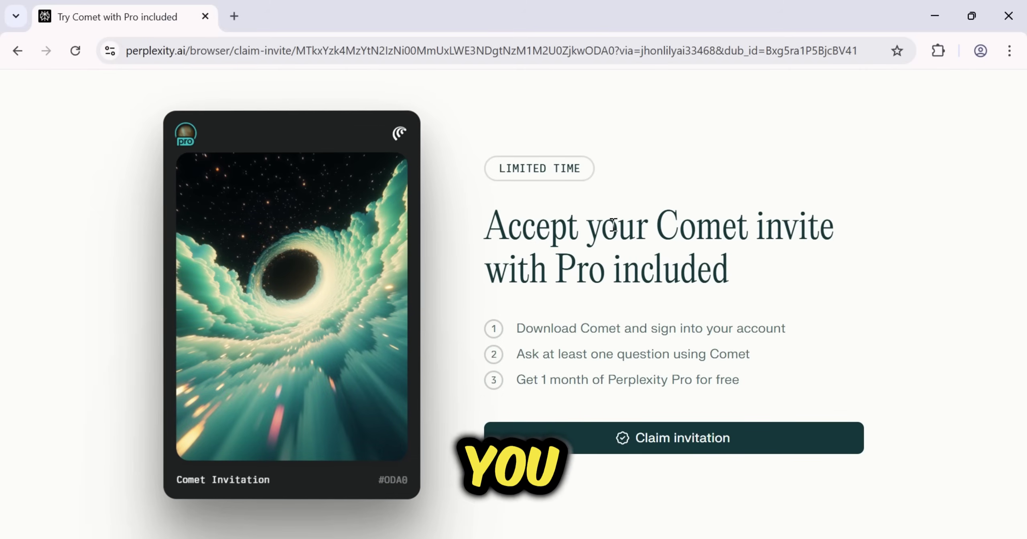
{"action": "left_click", "coordinate": [673, 454]}
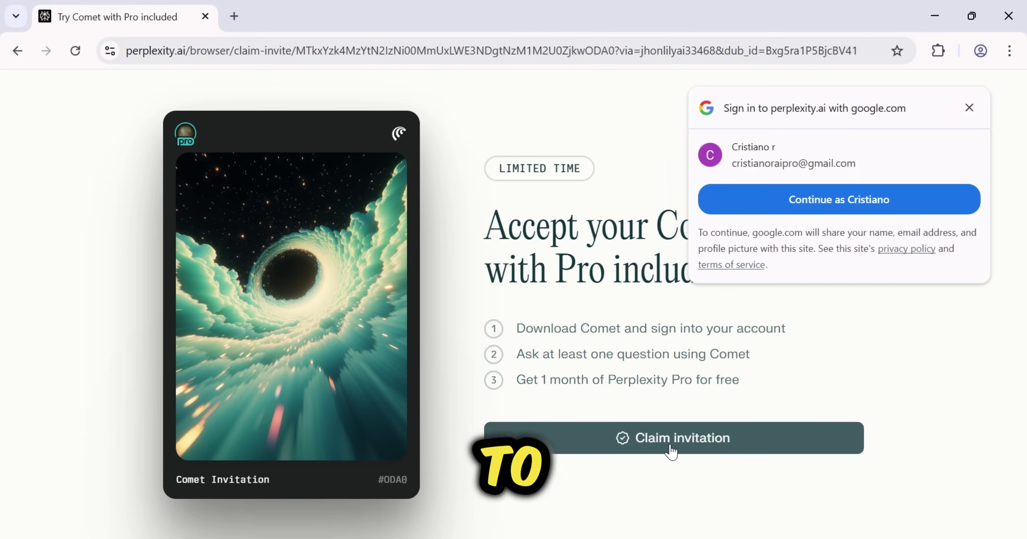
{"action": "left_click", "coordinate": [969, 107]}
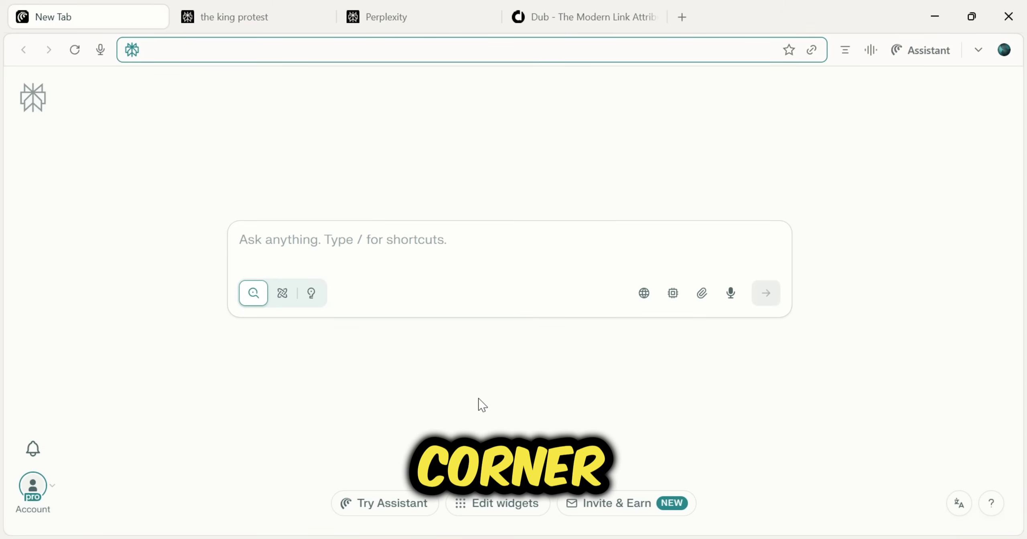
Check the referral invite and Dub dashboard tabs, then show the account's Pro status from New Tab
{"action": "left_click", "coordinate": [33, 488]}
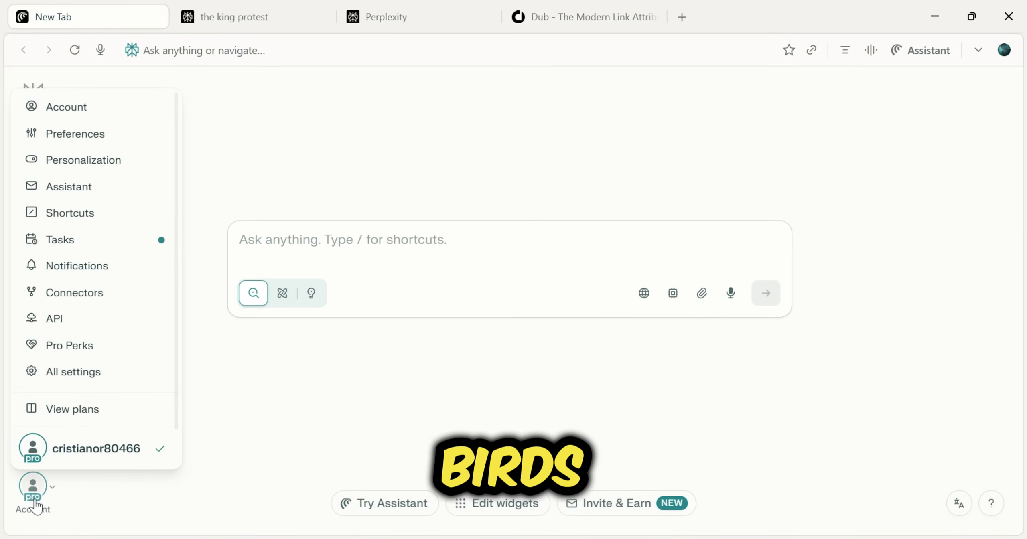
{"action": "left_click", "coordinate": [38, 507]}
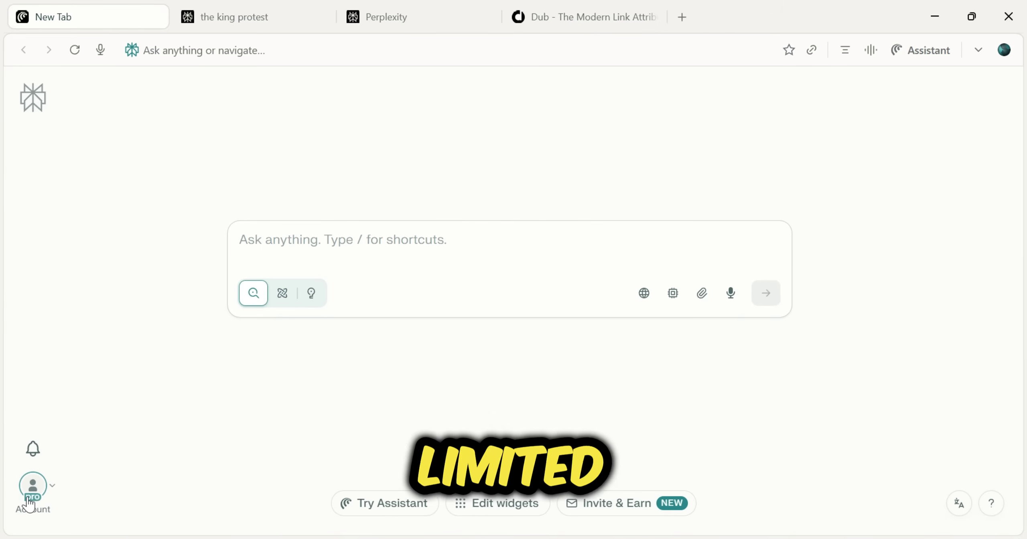
{"action": "left_click", "coordinate": [412, 9]}
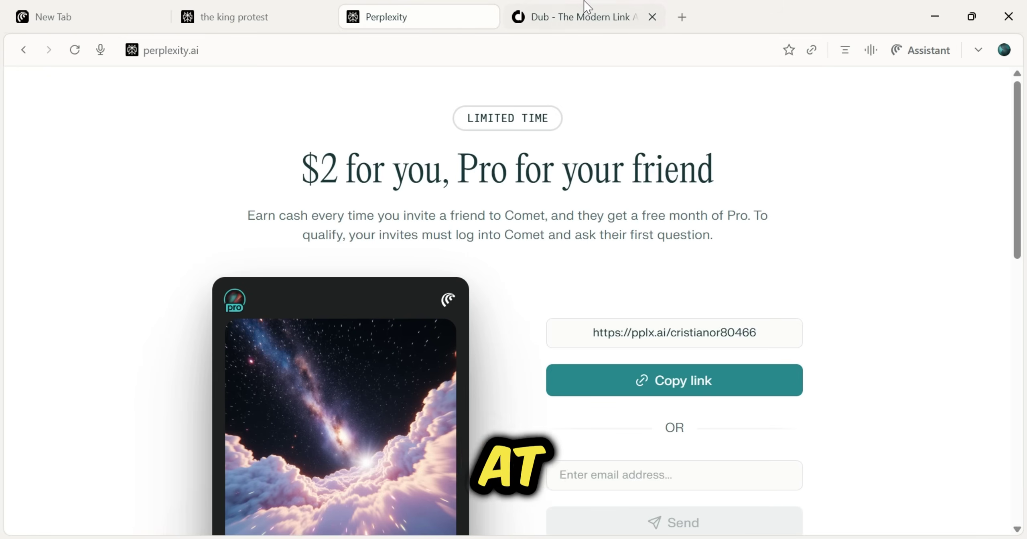
{"action": "left_click", "coordinate": [589, 10]}
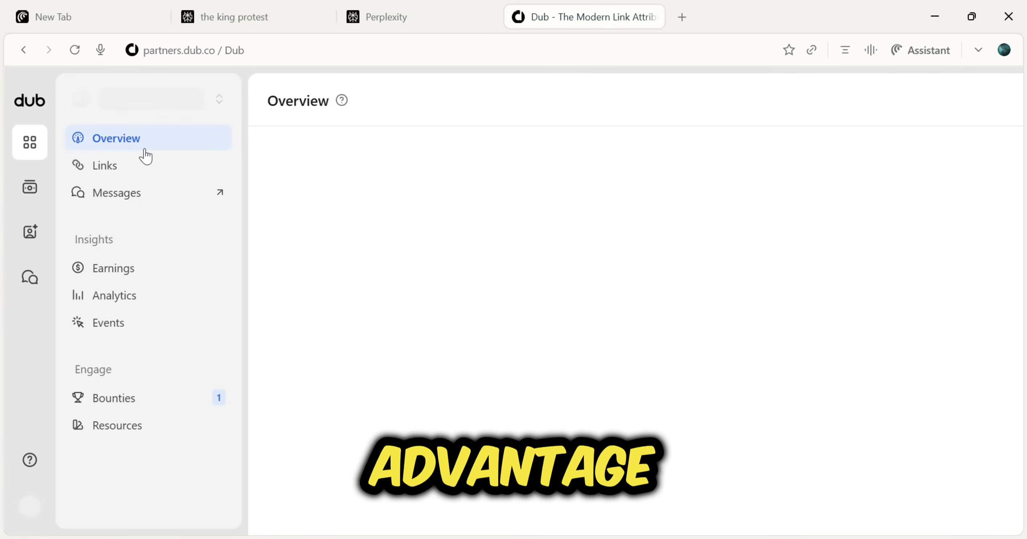
{"action": "key", "text": "ctrl+1"}
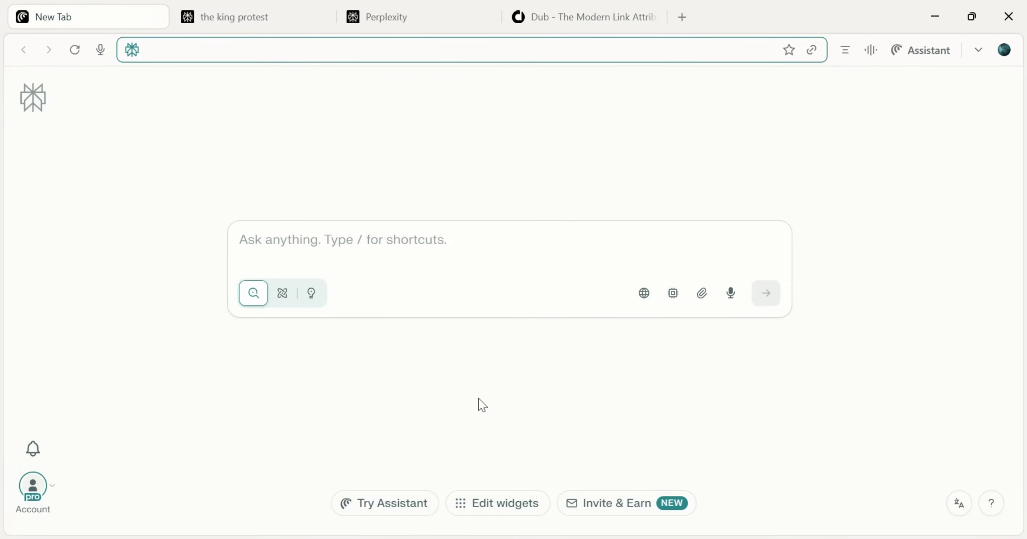
{"action": "left_click", "coordinate": [33, 501]}
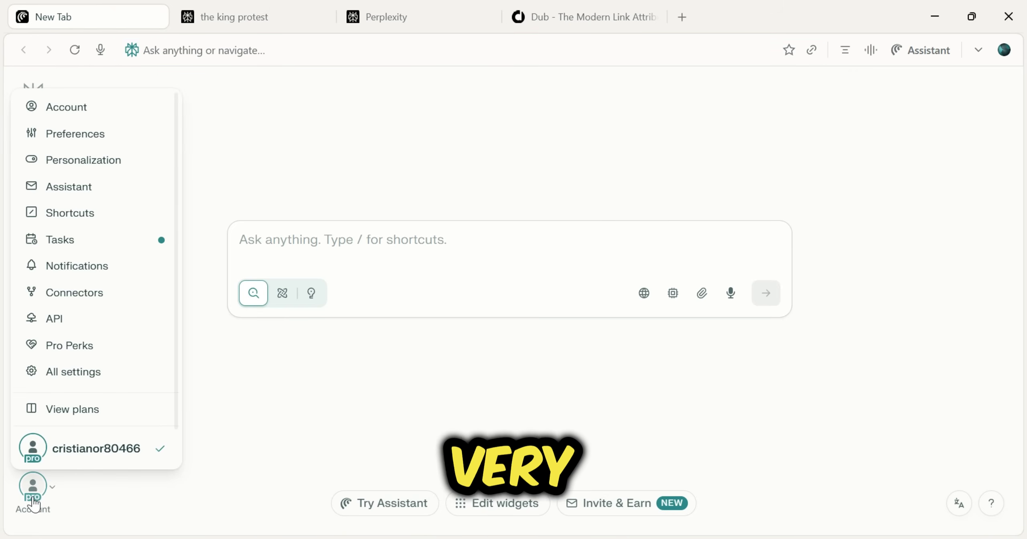